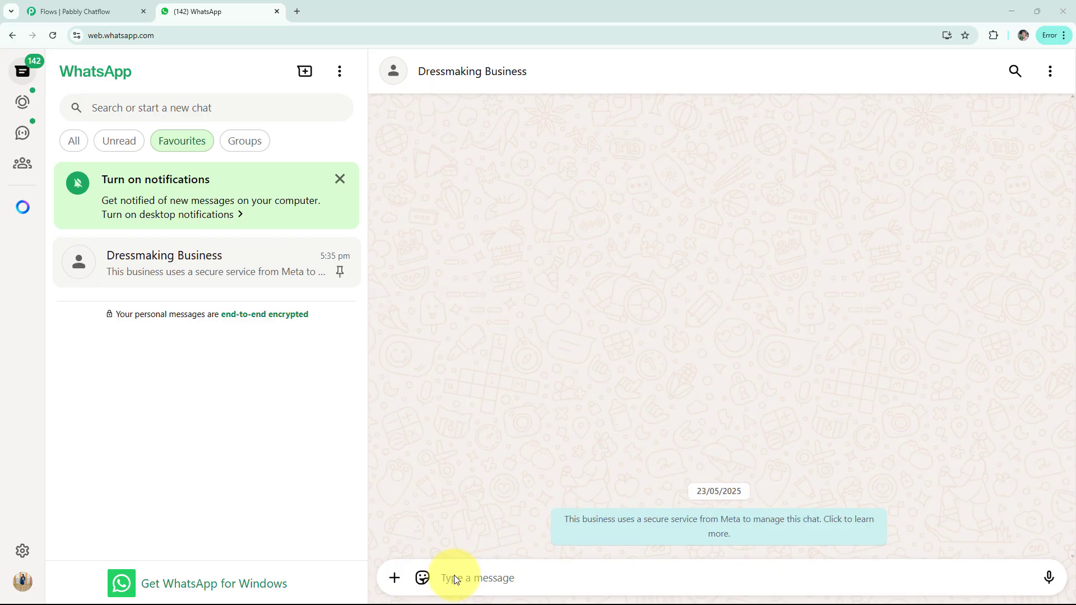
- Send "Hi" to the Dressmaking Business chat and choose Custom Designs from the bot's welcome options
{"action": "left_click", "coordinate": [439, 585]}
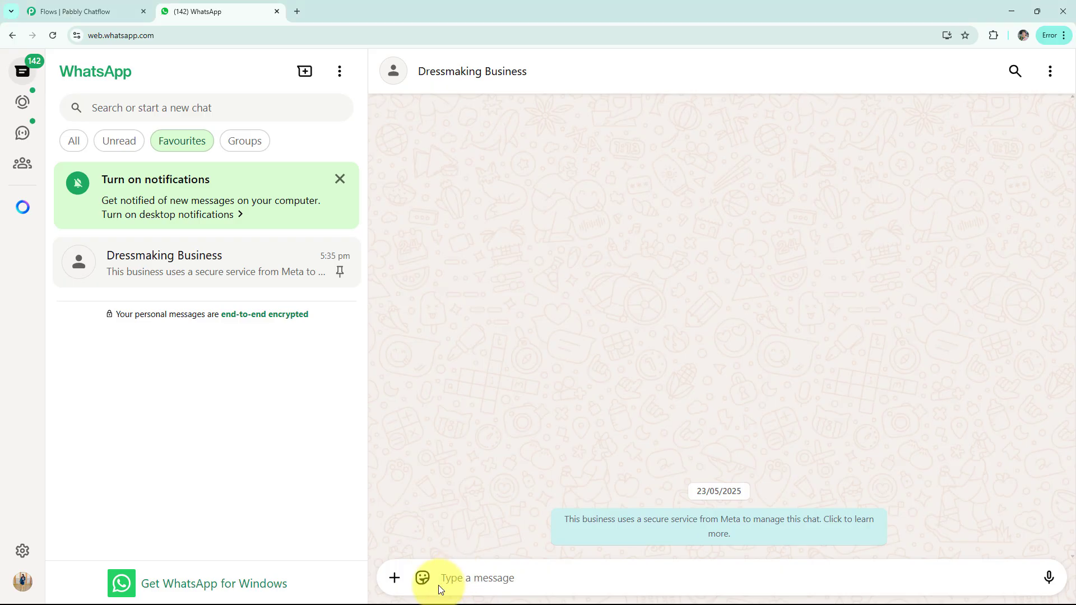
{"action": "type", "text": "Hi"}
{"action": "key", "text": "Return"}
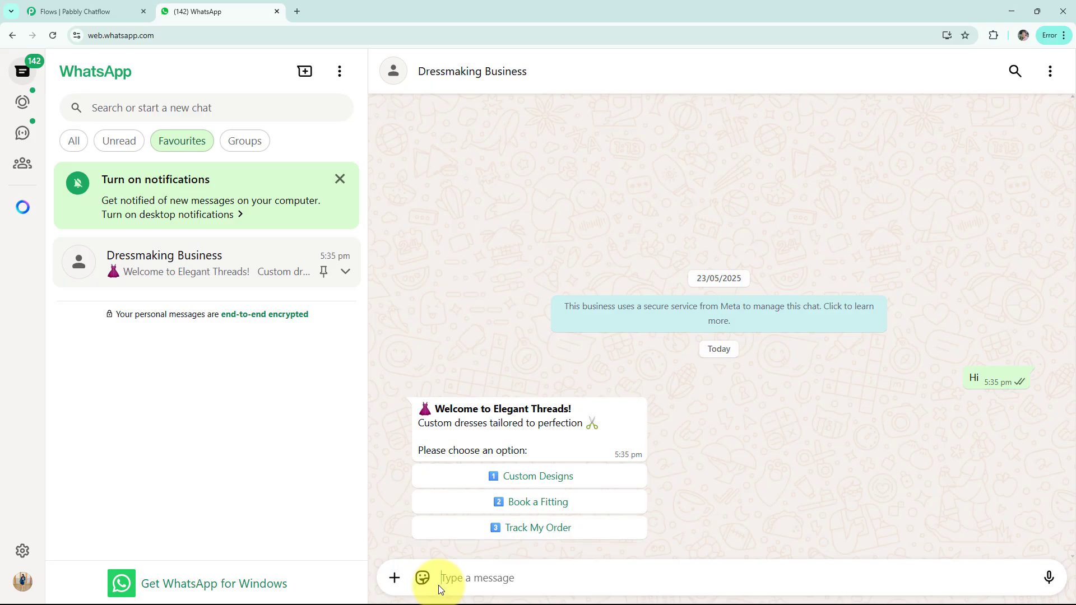
{"action": "left_click", "coordinate": [457, 476]}
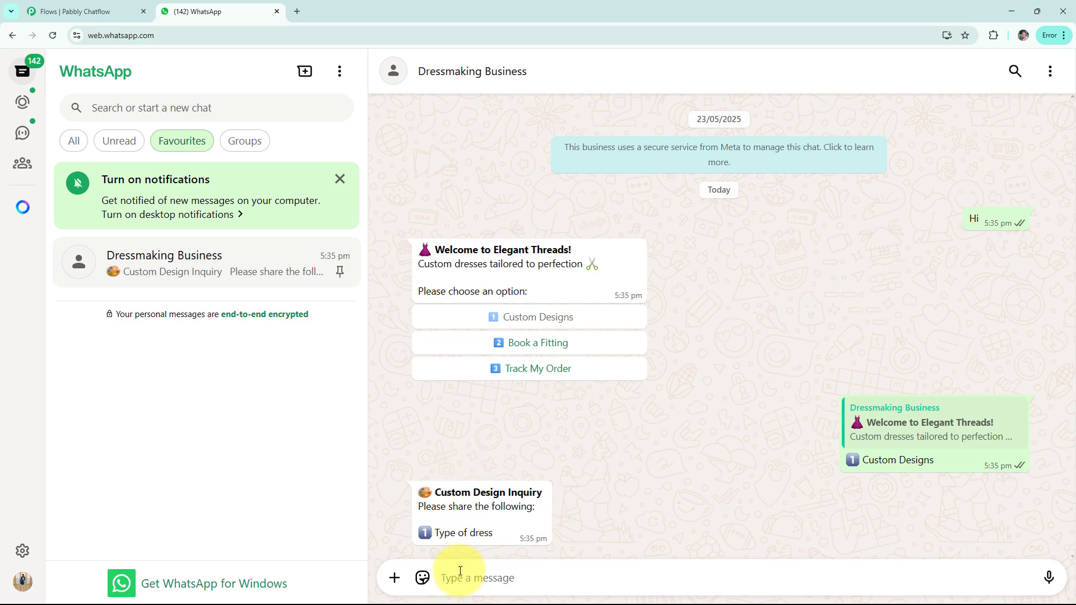
- Answer the custom design inquiry with dress type "Gown", preferred fabric "Satin" and the copied red gown photo as reference image
{"action": "type", "text": "G"}
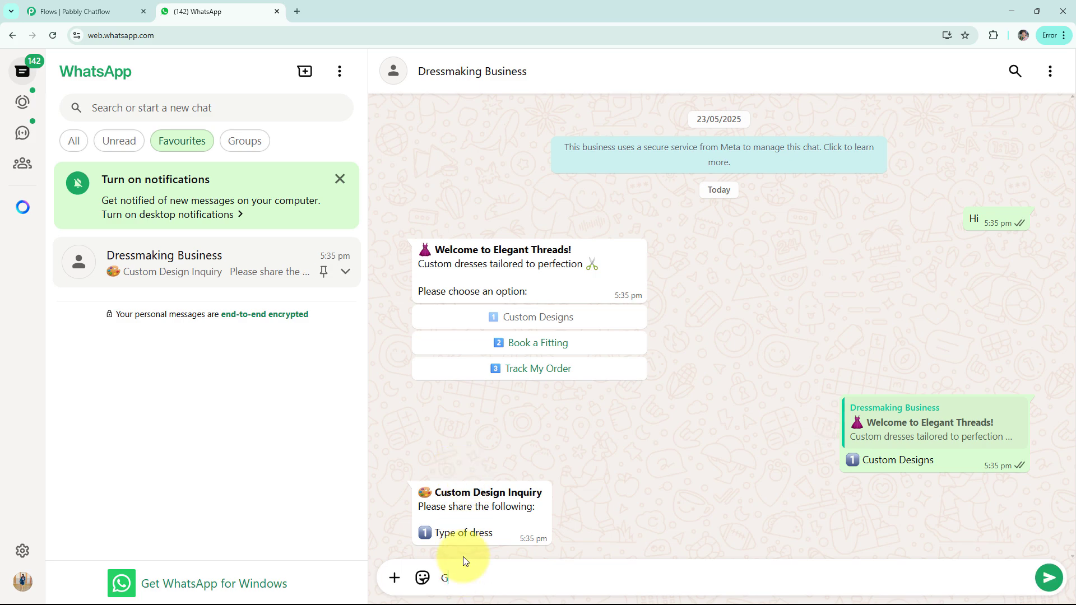
{"action": "type", "text": "own"}
{"action": "key", "text": "Return"}
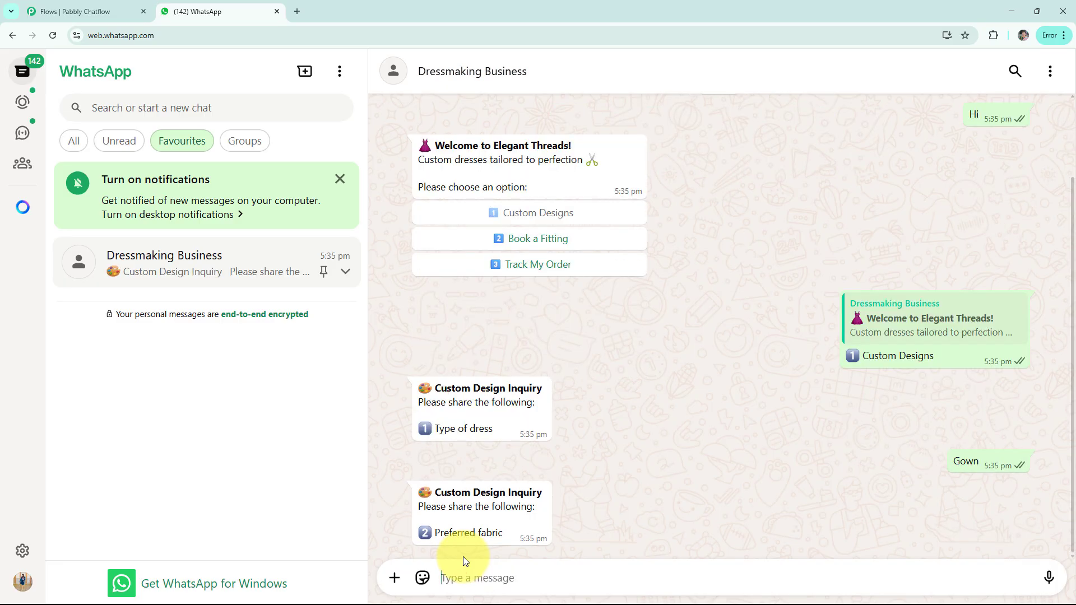
{"action": "type", "text": "S"}
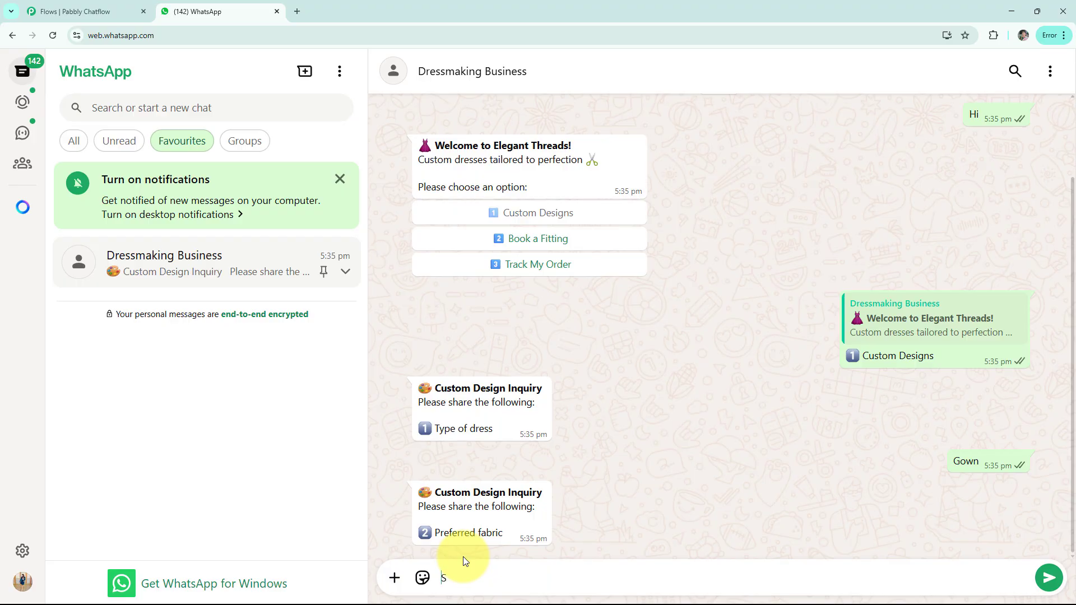
{"action": "type", "text": "atin"}
{"action": "key", "text": "Return"}
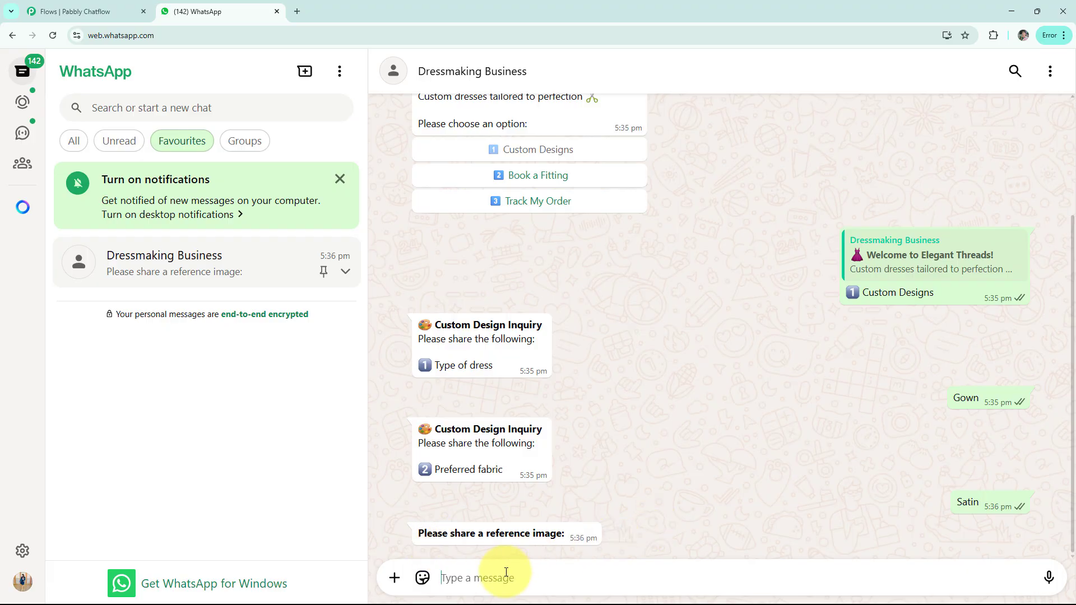
{"action": "key", "text": "ctrl+v"}
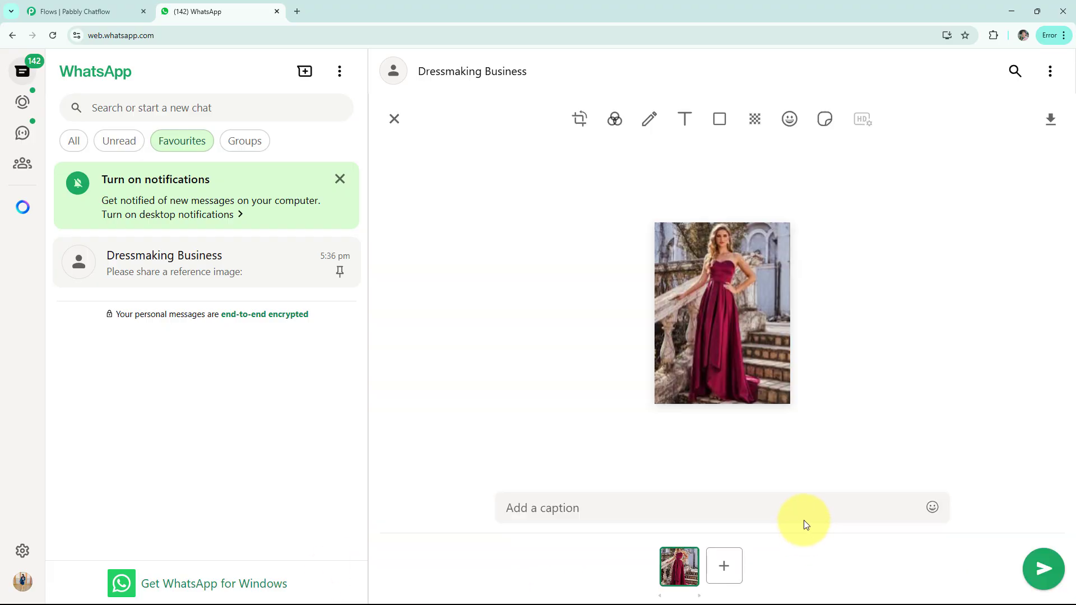
{"action": "left_click", "coordinate": [1032, 566]}
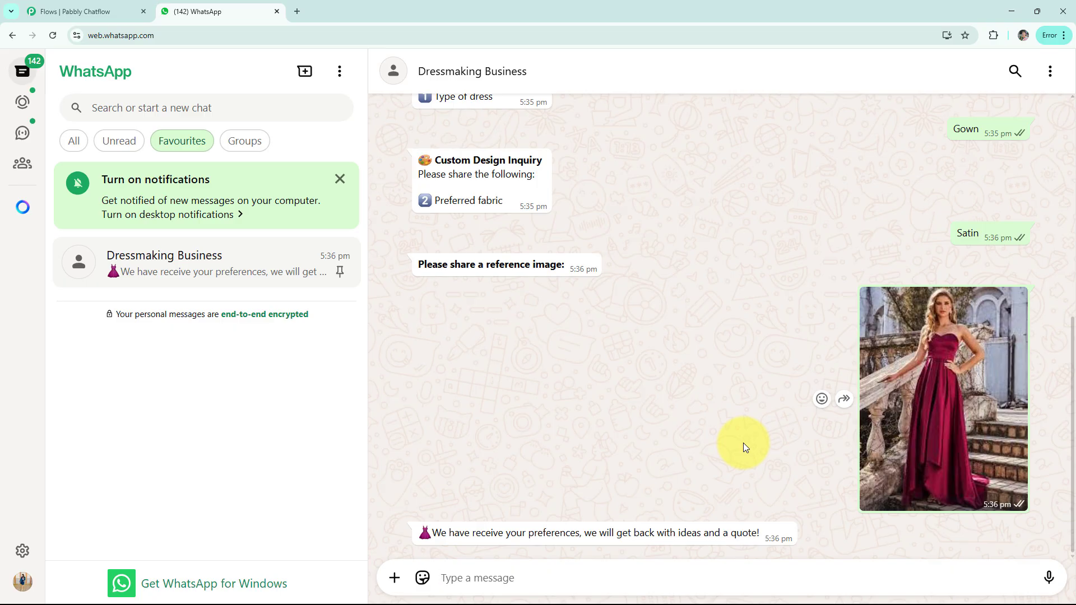
- Choose Book a Fitting from the earlier welcome message and reply with the preferred date 06/09/25
{"action": "scroll", "coordinate": [742, 443], "scroll_direction": "up", "scroll_amount": 6}
{"action": "left_click", "coordinate": [527, 257]}
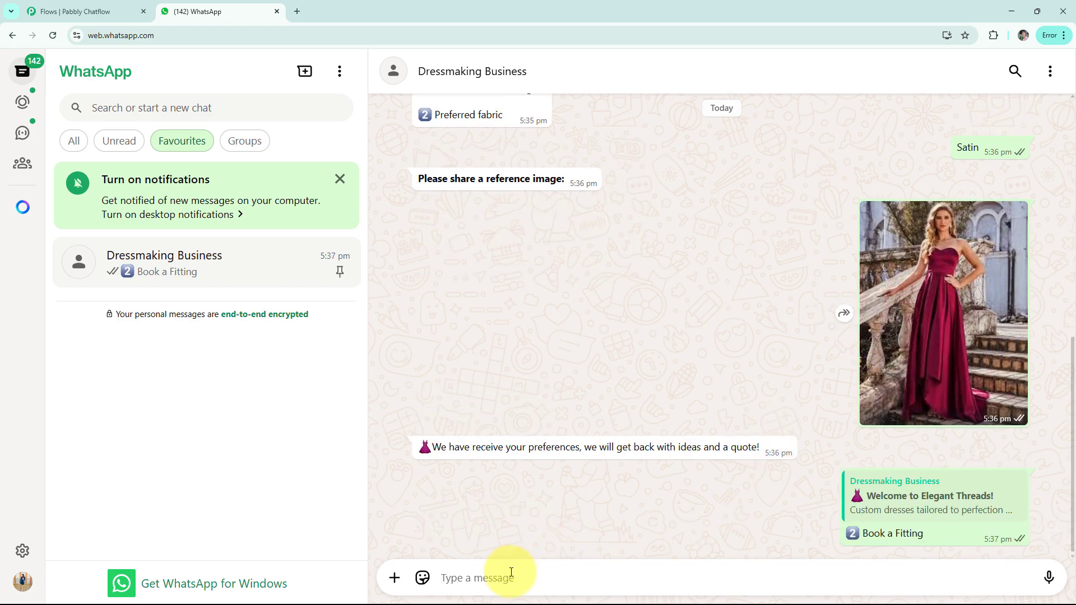
{"action": "type", "text": "0"}
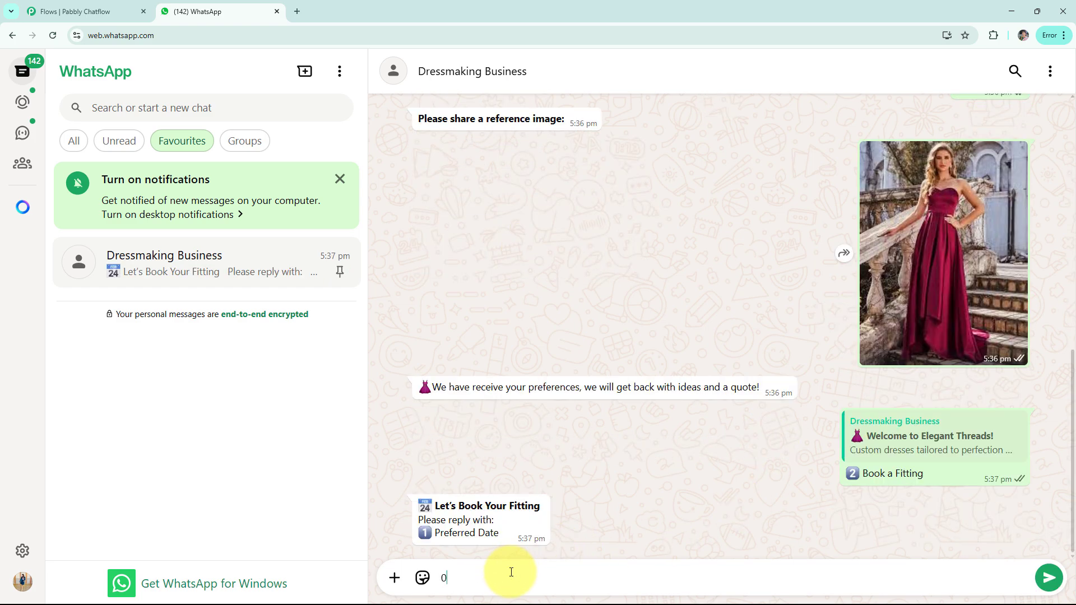
{"action": "type", "text": "6/05/25"}
{"action": "key", "text": "Return"}
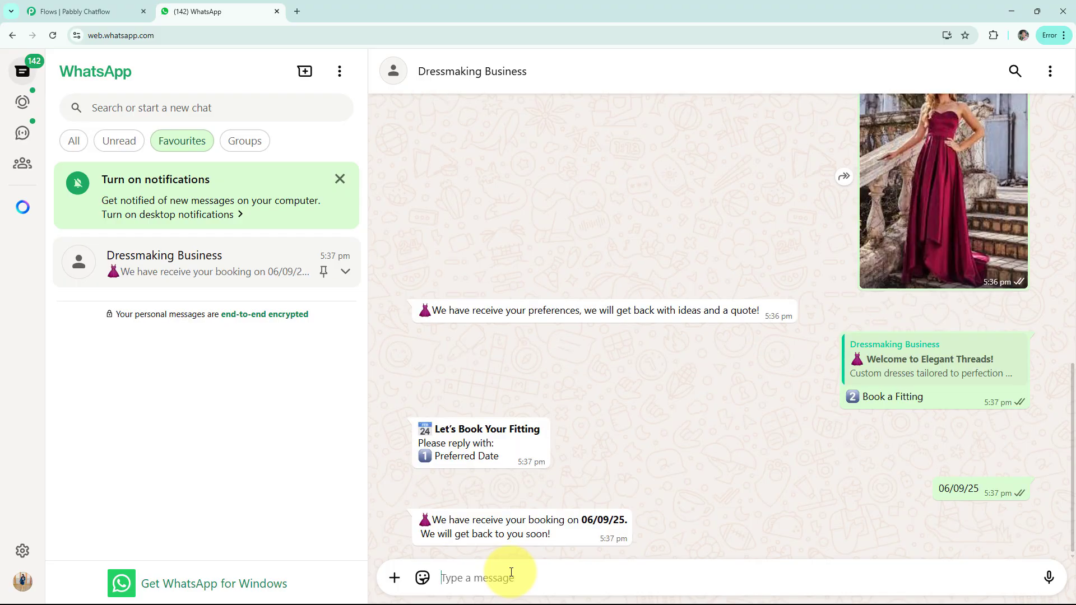
- Go back to the welcome message in the chat and choose Track My Order
{"action": "scroll", "coordinate": [543, 448], "scroll_direction": "up", "scroll_amount": 8}
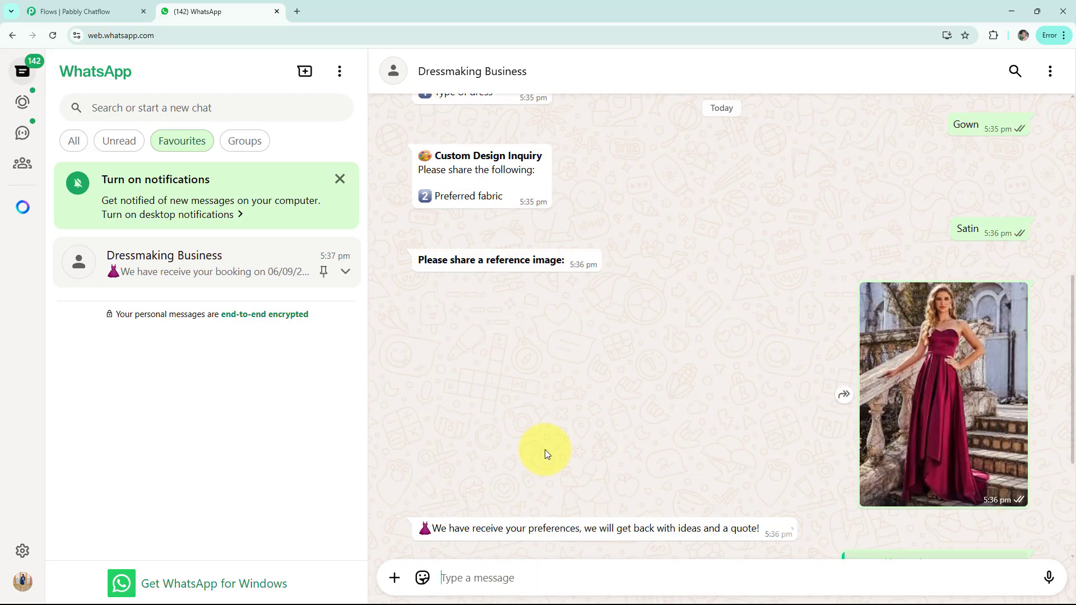
{"action": "left_click", "coordinate": [565, 160]}
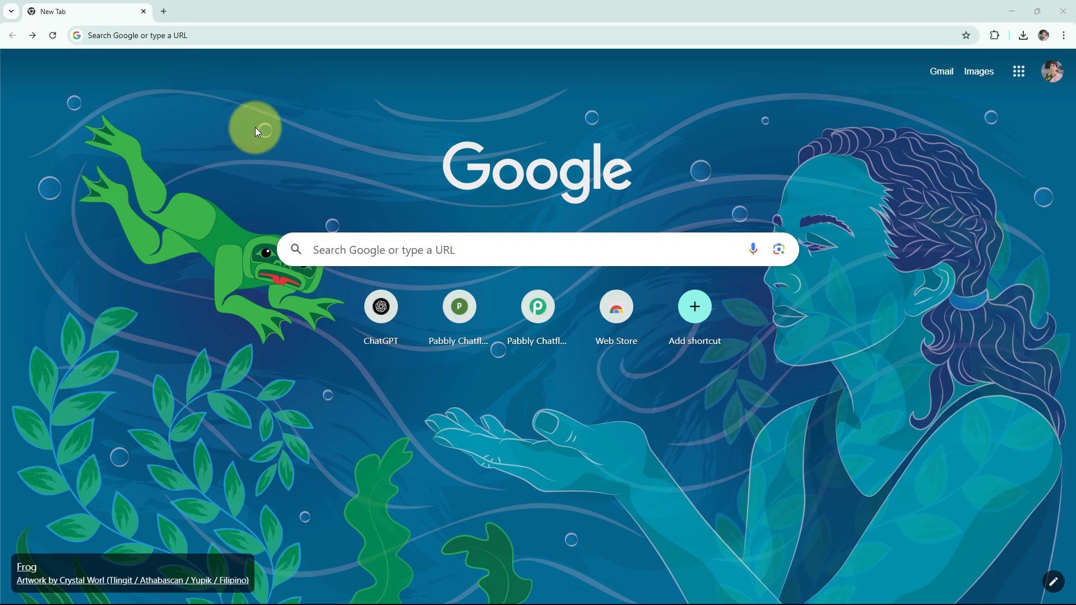
- Go to pabbly.com/chatflow in the browser, sign in to the account and access the Pabbly Chatflow application
{"action": "left_click", "coordinate": [179, 41]}
{"action": "type", "text": "pabbly.com/chatflow"}
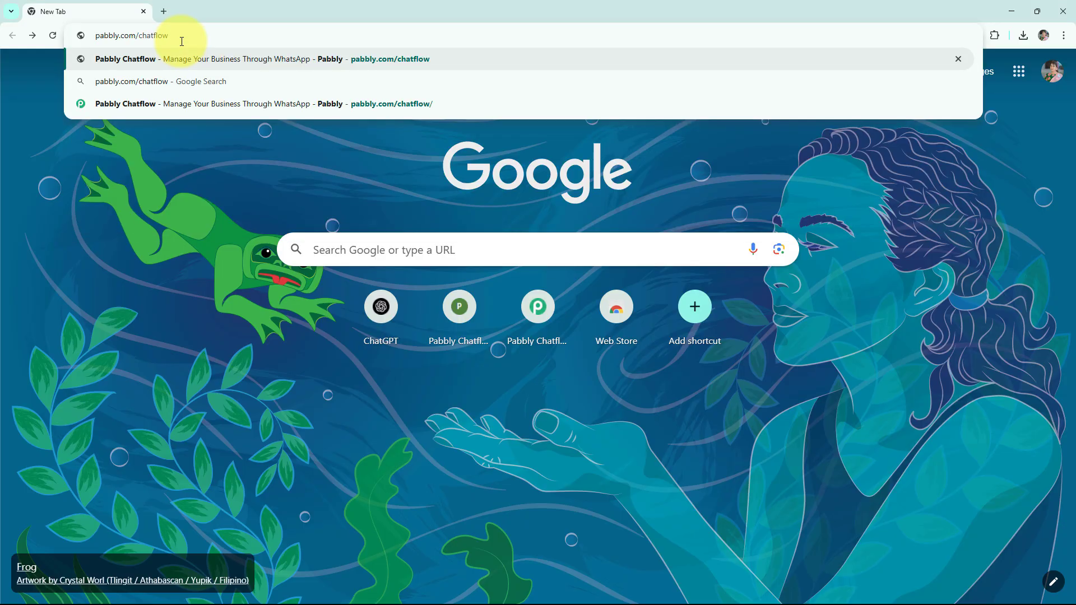
{"action": "key", "text": "Return"}
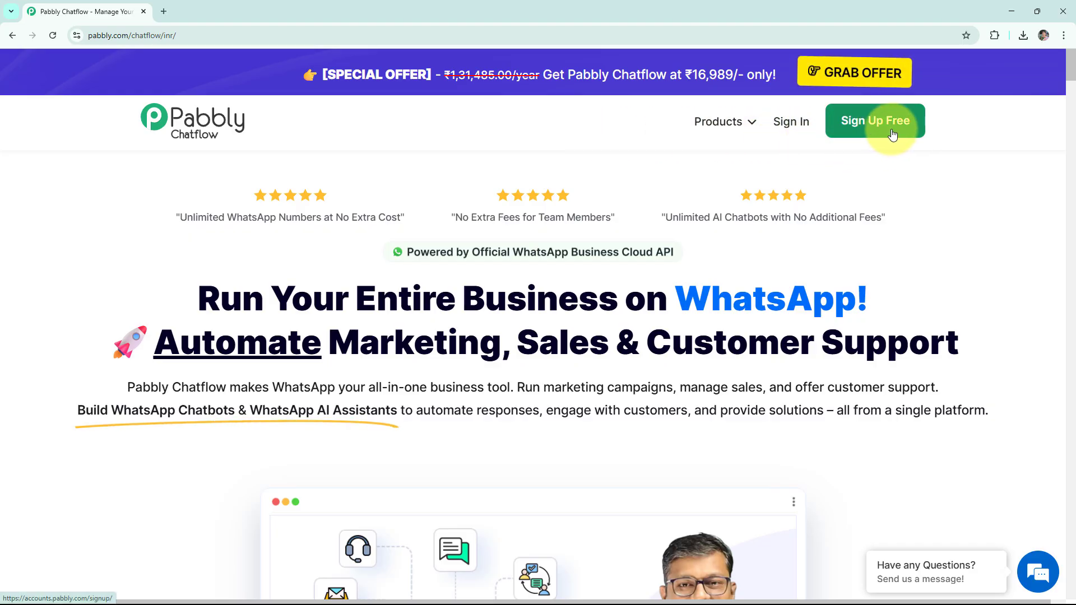
{"action": "left_click", "coordinate": [791, 124]}
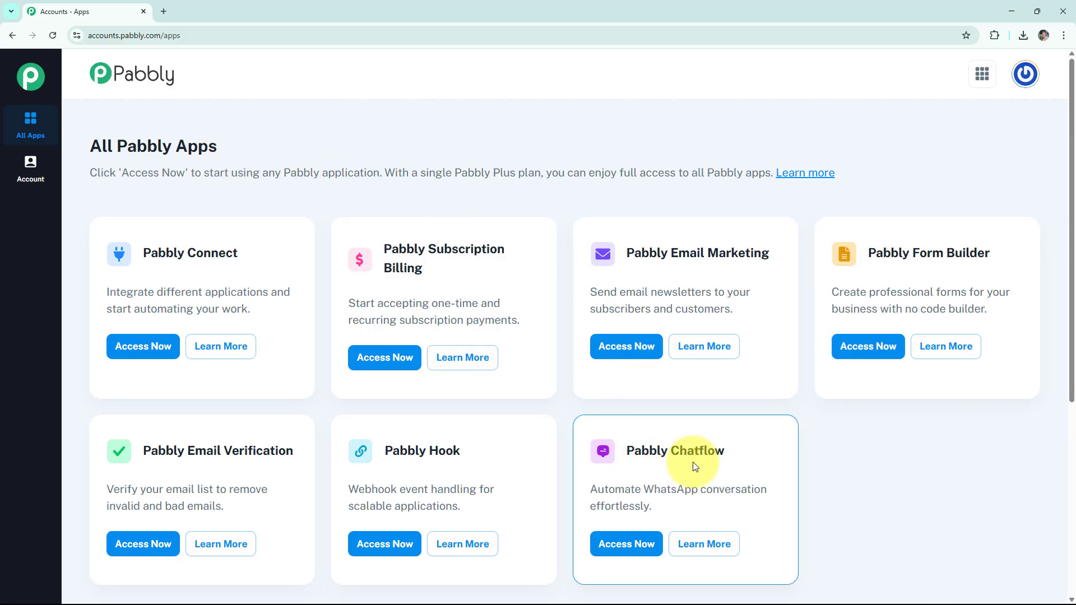
{"action": "left_click", "coordinate": [624, 543]}
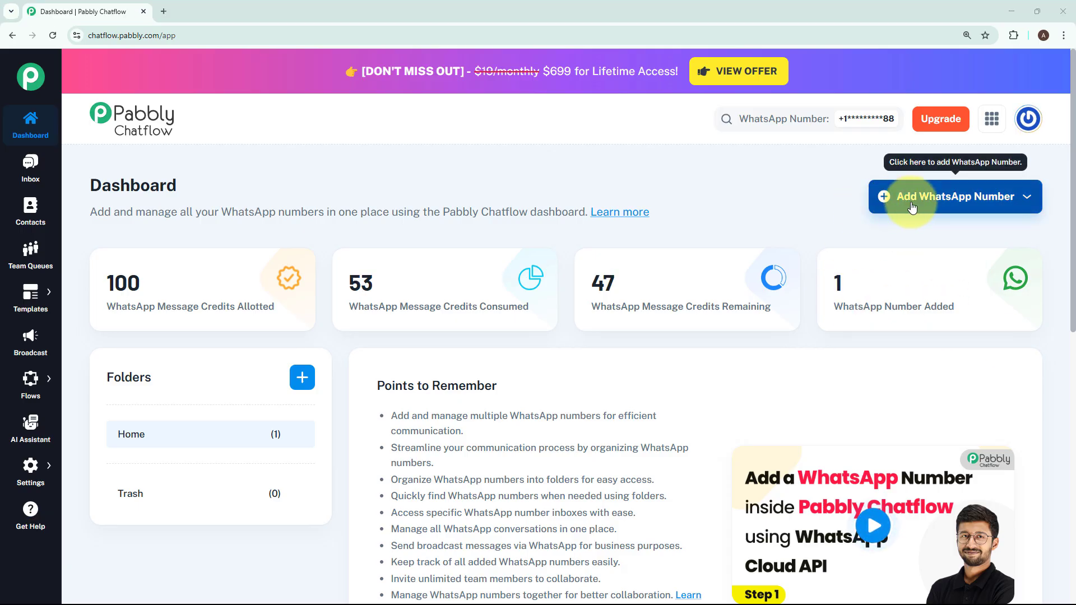
- Examine the fields required by the Manual Token Connect form for adding a WhatsApp number, then dismiss it
{"action": "left_click", "coordinate": [911, 208]}
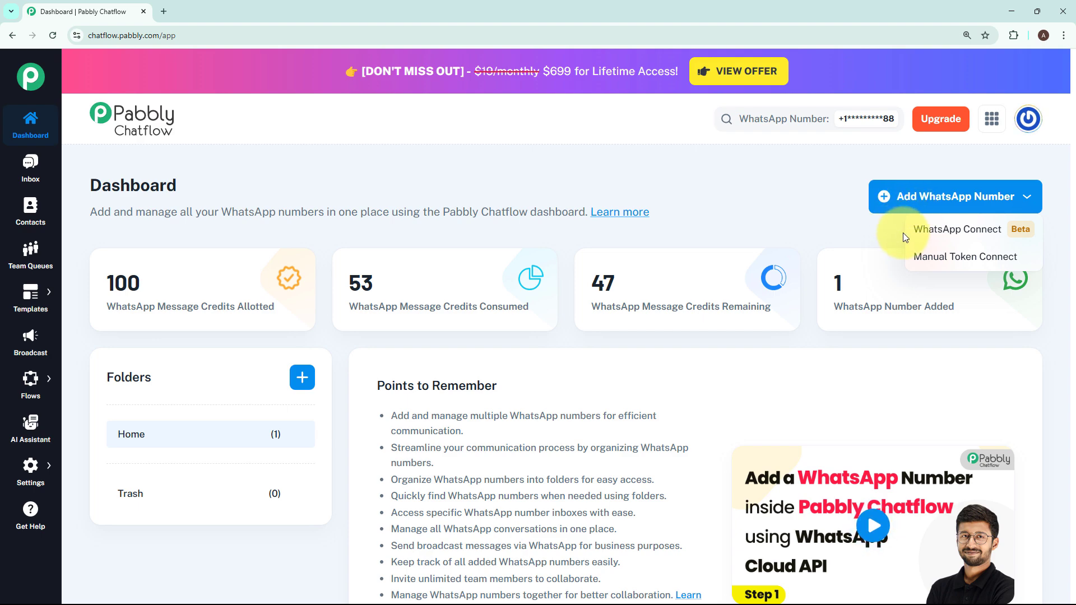
{"action": "left_click", "coordinate": [938, 266]}
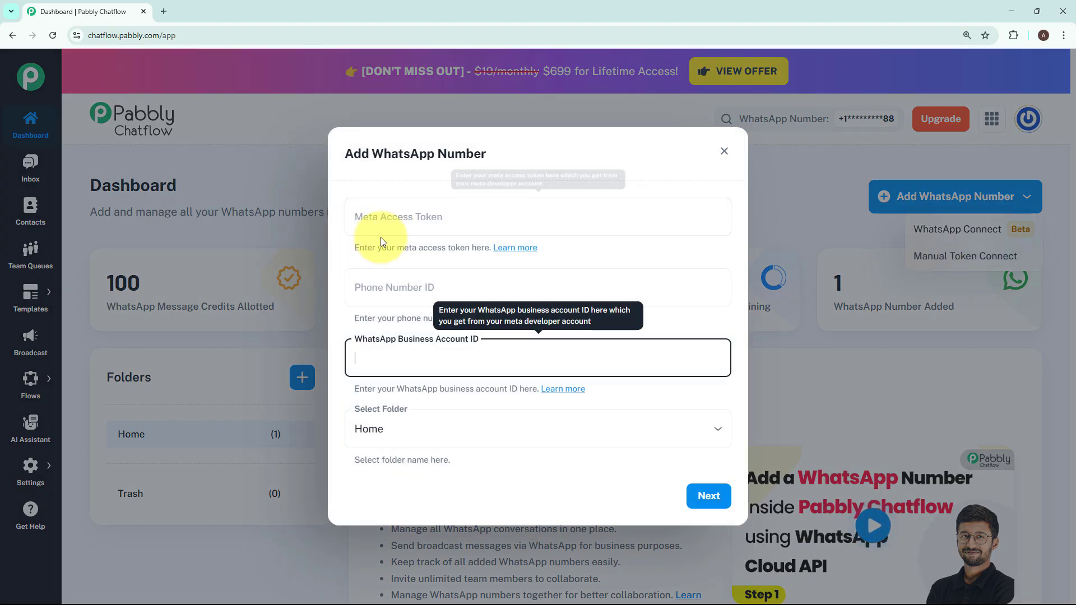
{"action": "left_click", "coordinate": [641, 248]}
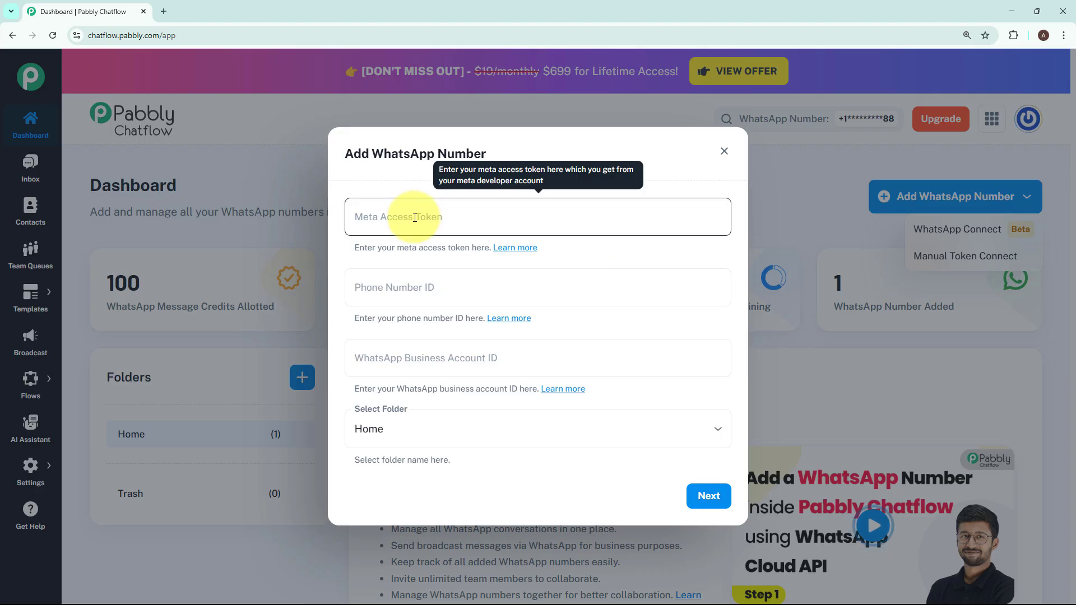
{"action": "left_click", "coordinate": [723, 151]}
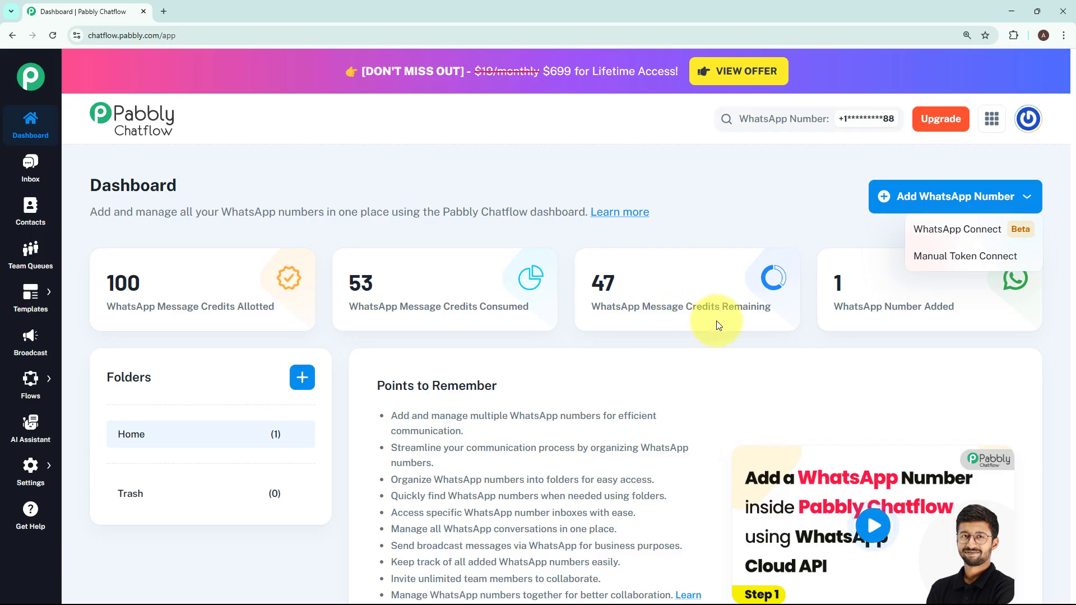
{"action": "left_click", "coordinate": [844, 323]}
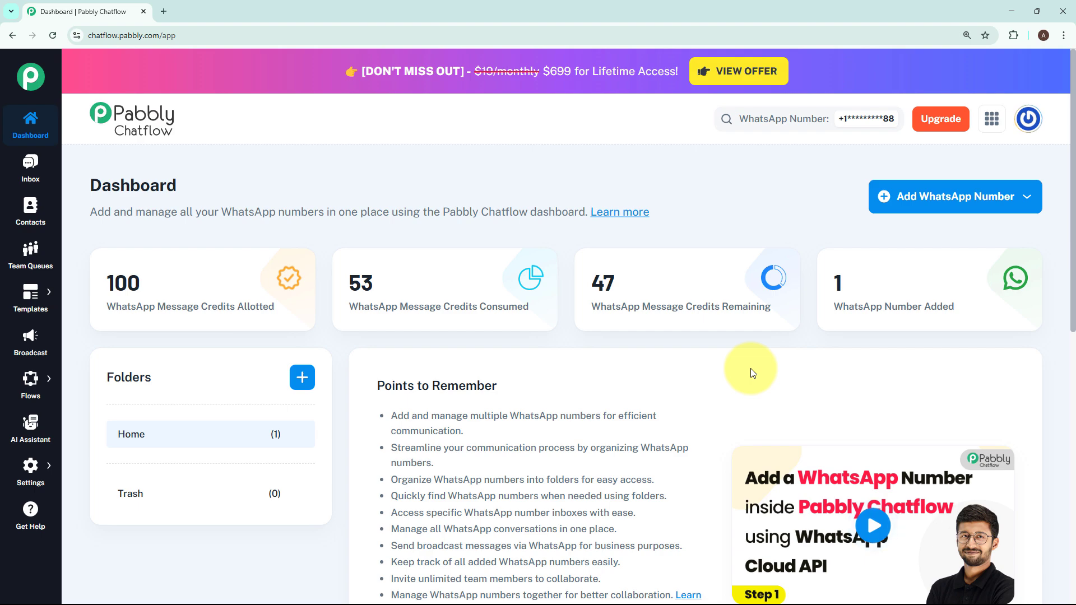
- Go to the Flow Builder and add a new flow
{"action": "mouse_move", "coordinate": [25, 380]}
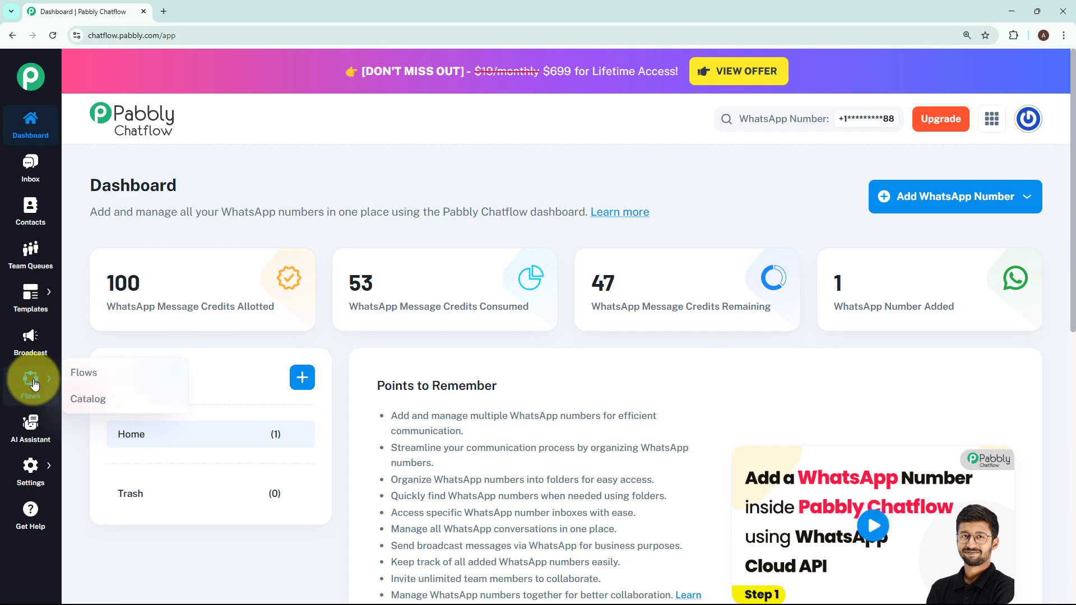
{"action": "left_click", "coordinate": [70, 377]}
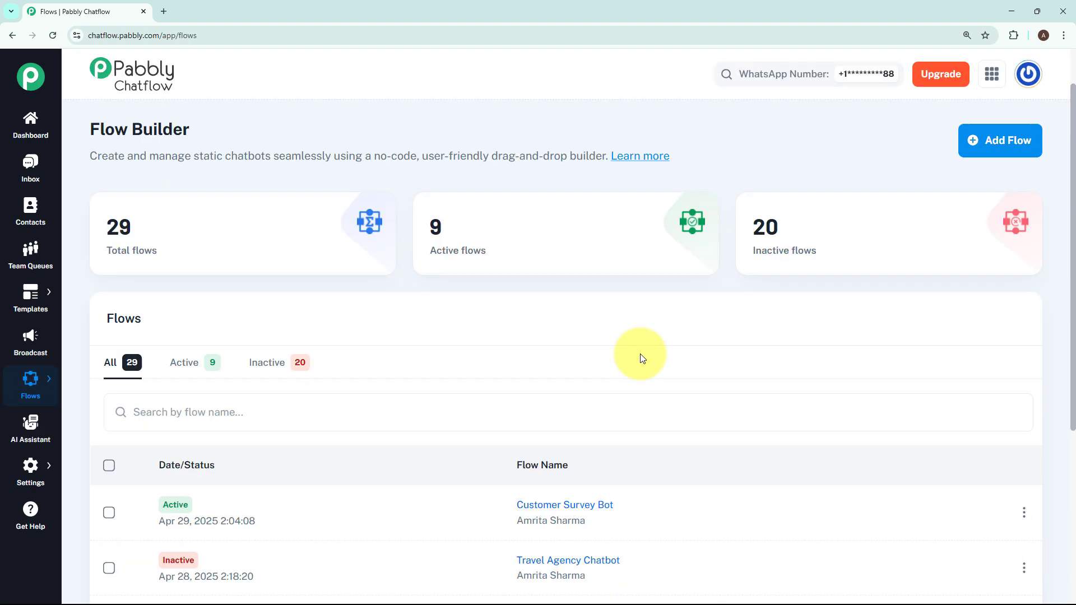
{"action": "left_click", "coordinate": [643, 307]}
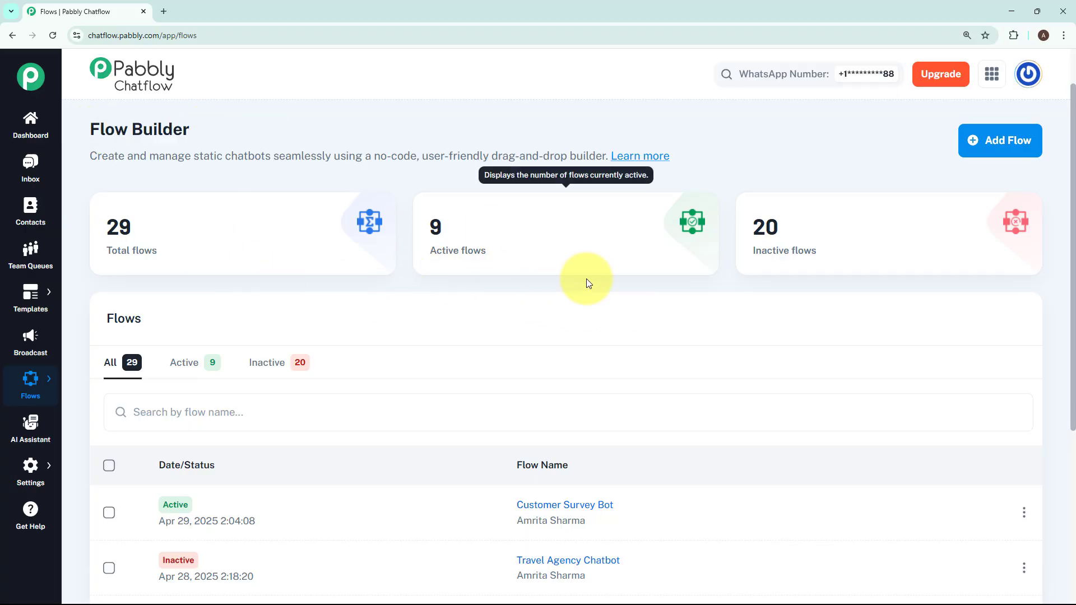
{"action": "mouse_move", "coordinate": [863, 257]}
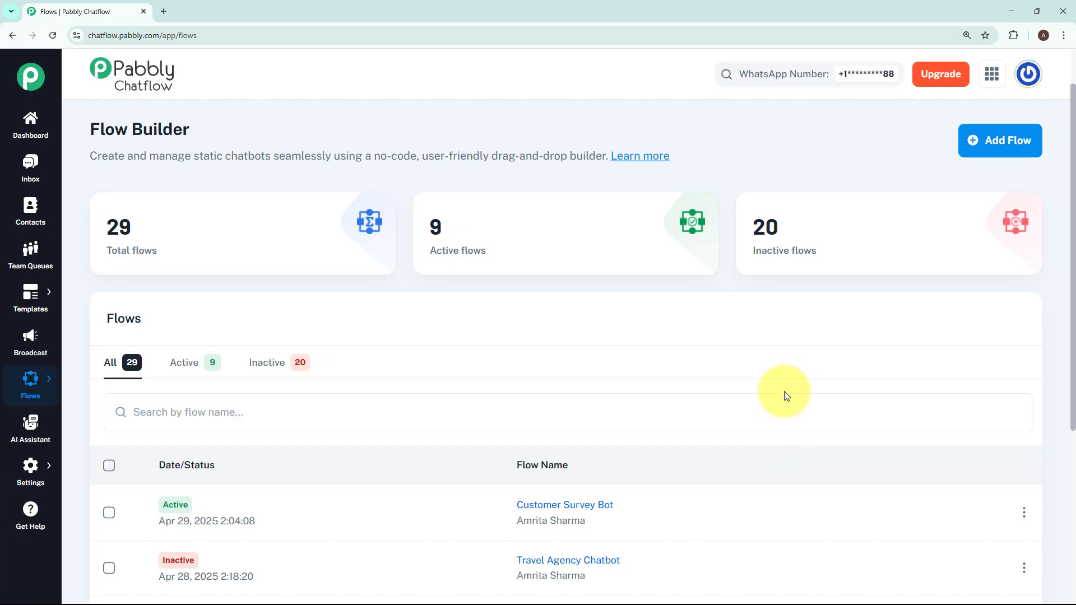
{"action": "left_click", "coordinate": [991, 135]}
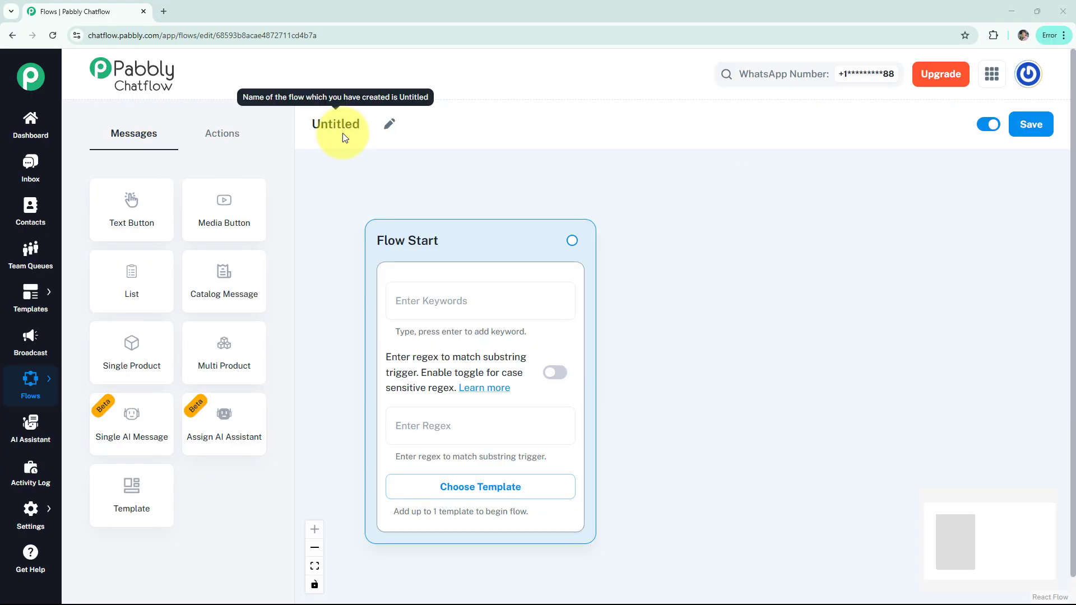
- Rename the untitled flow as "👗WhatsApp Chatbot for Dressmaking Business"
{"action": "left_click", "coordinate": [390, 123]}
{"action": "left_click_drag", "start_coordinate": [372, 124], "coordinate": [302, 125]}
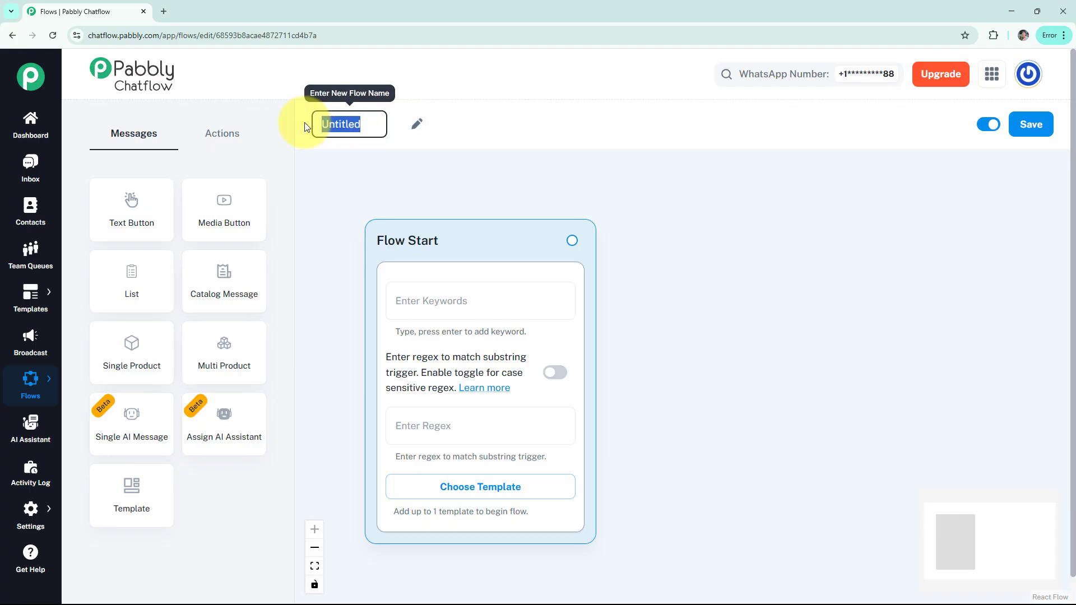
{"action": "type", "text": "👗 WhatsApp Chatbot for Dressmaking Business"}
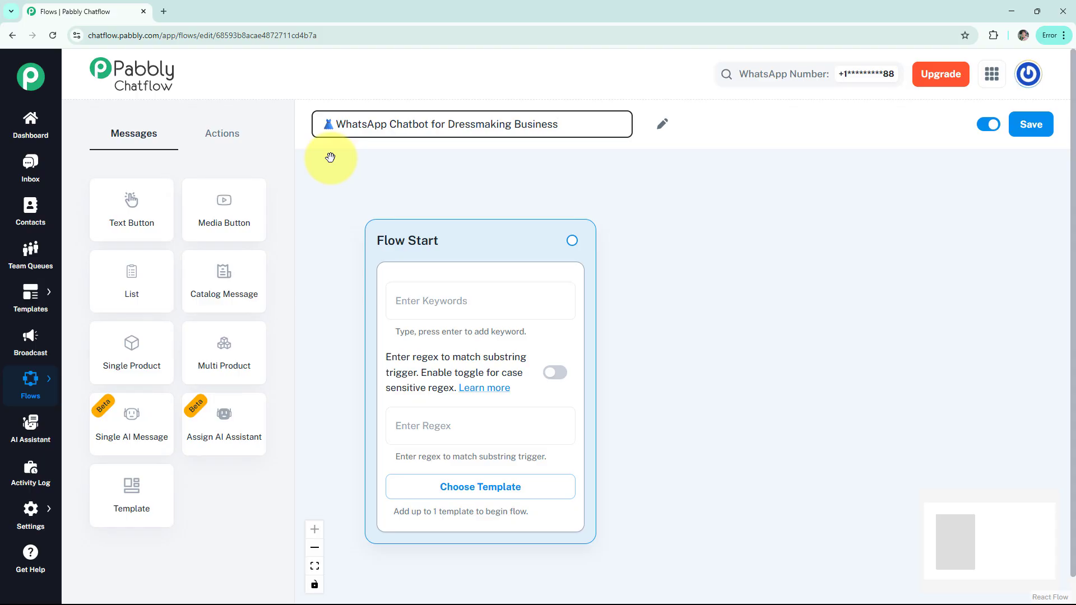
{"action": "left_click", "coordinate": [330, 158]}
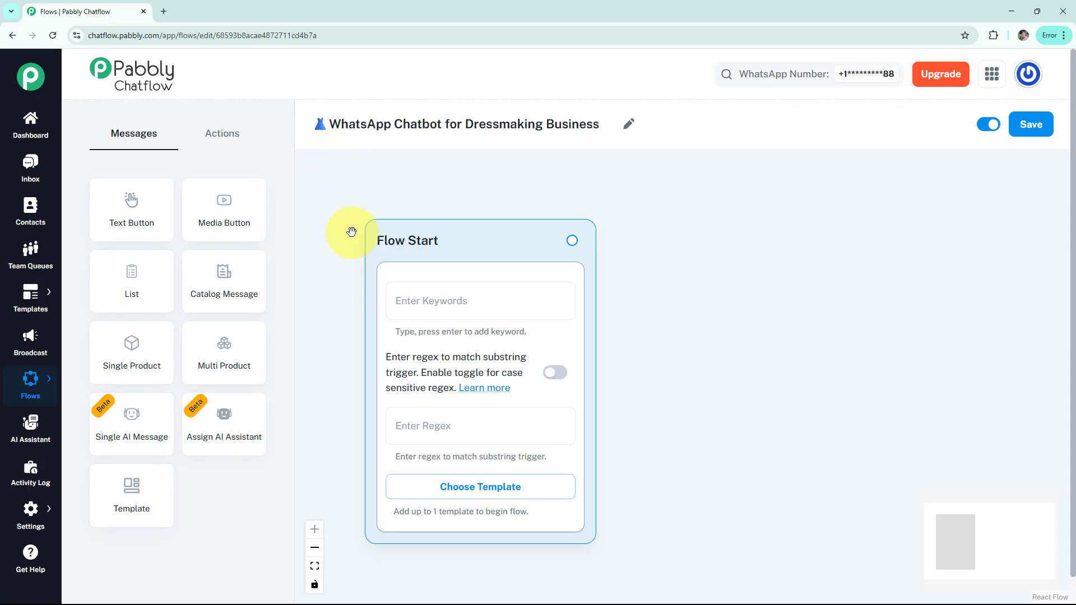
- Set the Flow Start trigger regex to [\s\S]+ and enable case-sensitive regex matching
{"action": "left_click", "coordinate": [437, 305]}
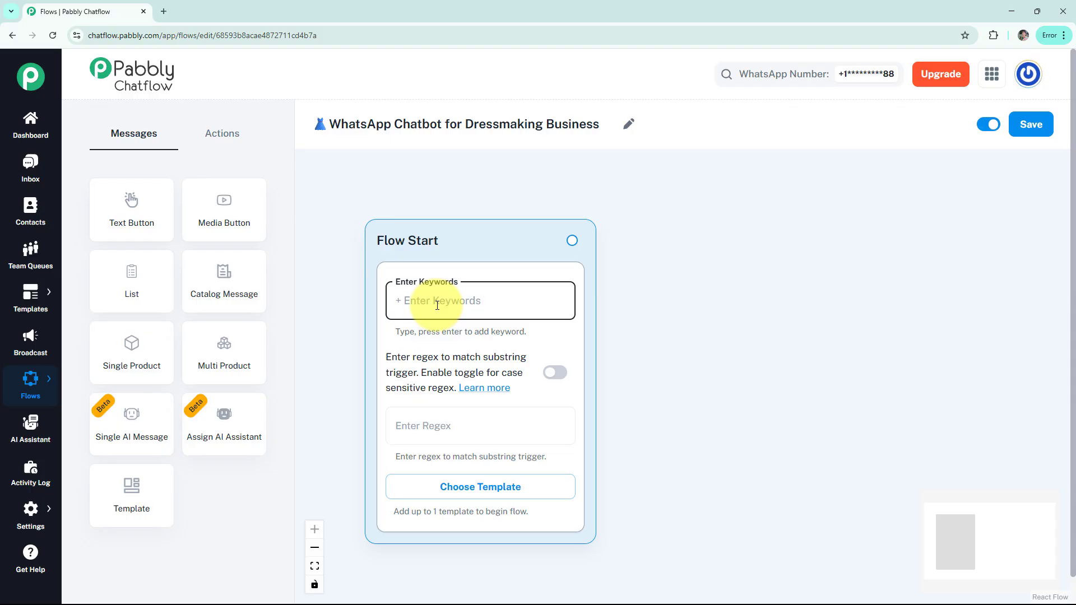
{"action": "left_click", "coordinate": [449, 418]}
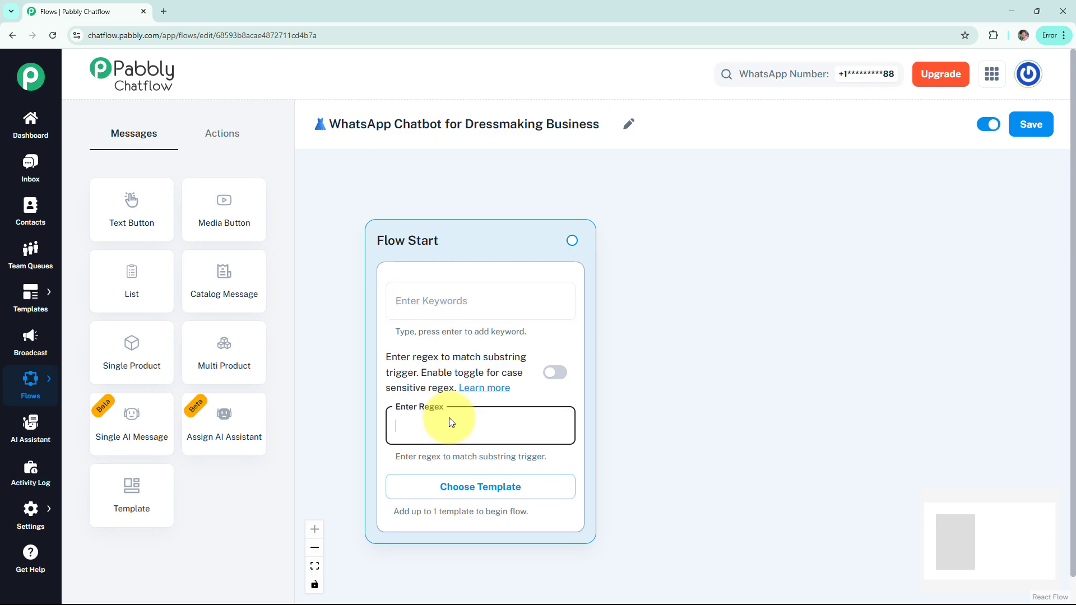
{"action": "type", "text": "[\\s\\S]+"}
{"action": "left_click", "coordinate": [555, 374]}
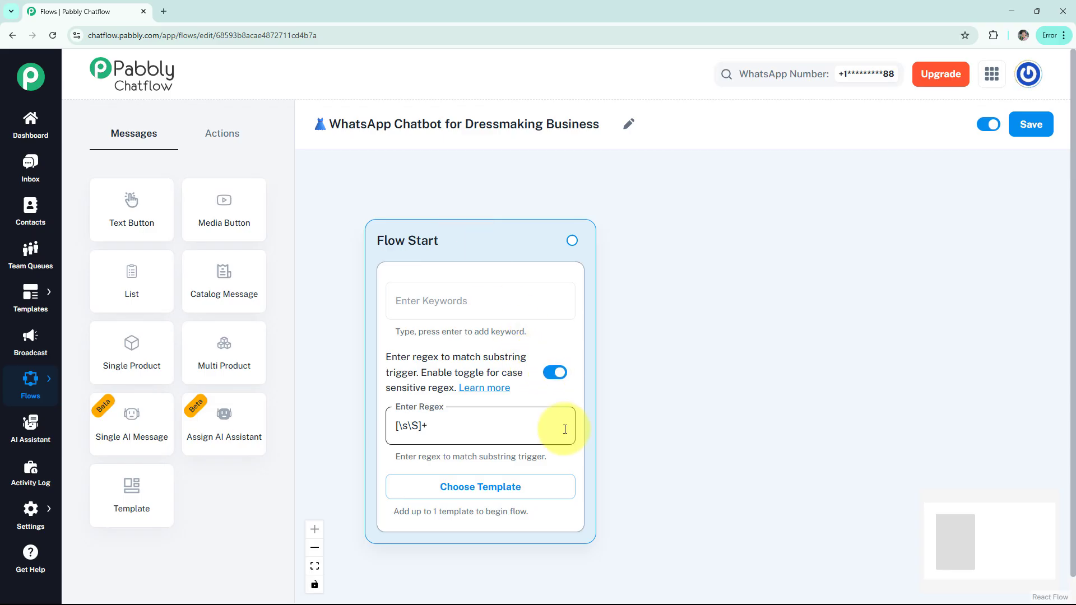
- Look through the approved templates available for Flow Start, then dismiss the list
{"action": "left_click", "coordinate": [488, 495]}
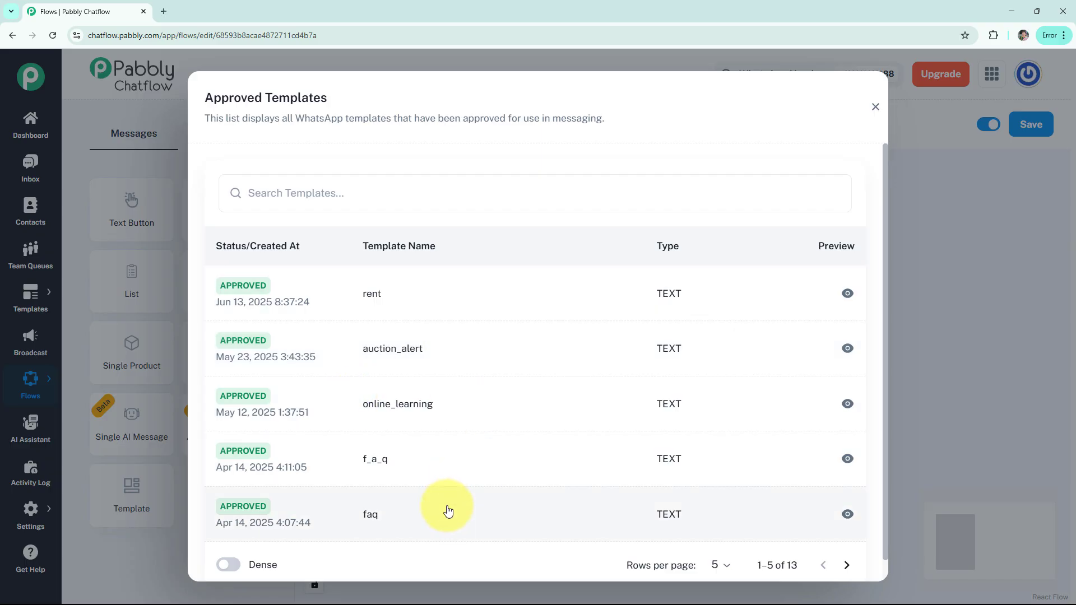
{"action": "left_click", "coordinate": [876, 106]}
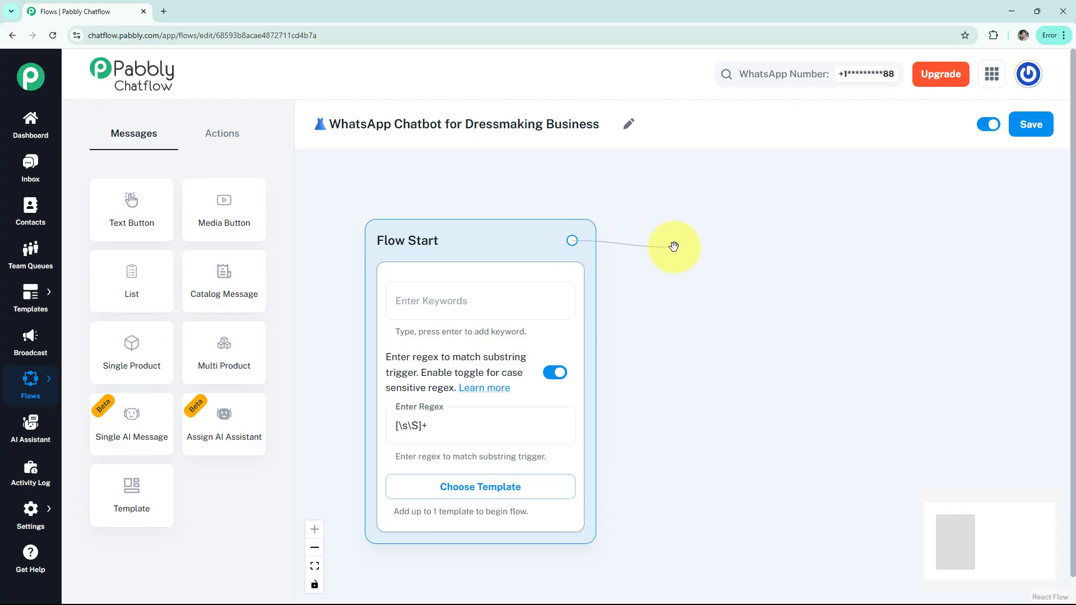
- Connect a text message to Flow Start reading "*Welcome to Elegant Threads!* Custom dresses tailored to perfection" and "Please choose an option:", and preview it
{"action": "left_click_drag", "start_coordinate": [682, 241], "coordinate": [682, 241]}
{"action": "left_click", "coordinate": [679, 284]}
{"action": "left_click_drag", "start_coordinate": [679, 283], "coordinate": [714, 253]}
{"action": "left_click", "coordinate": [712, 299]}
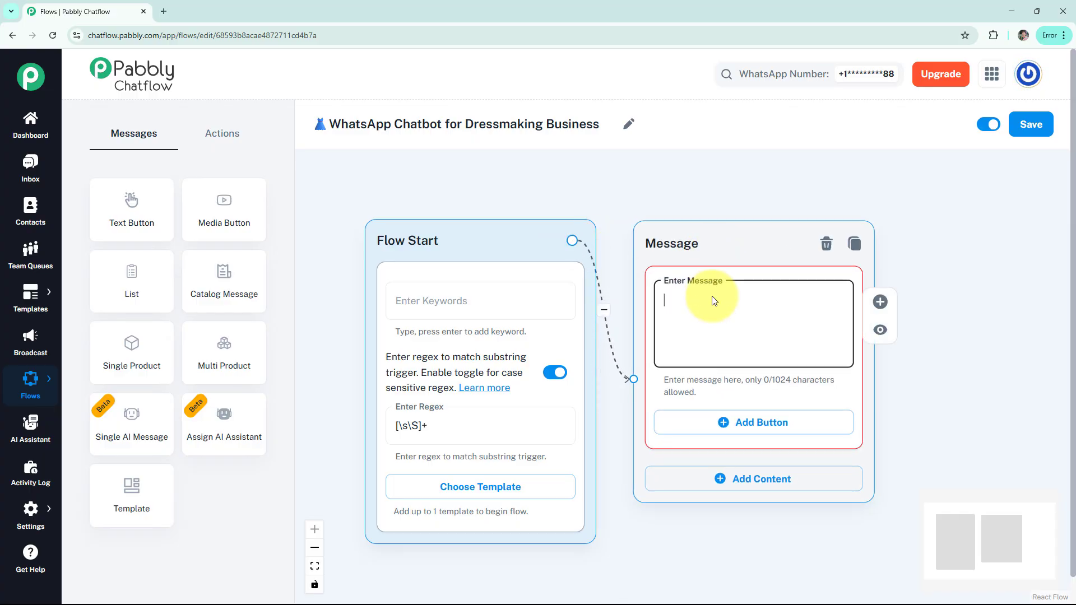
{"action": "key", "text": "ctrl+v"}
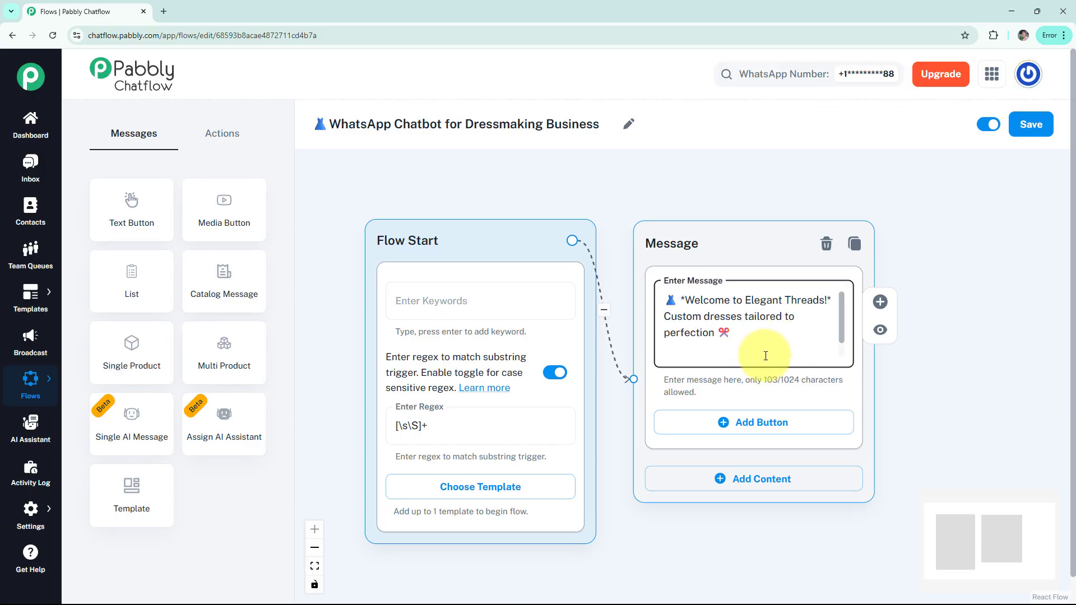
{"action": "left_click", "coordinate": [880, 330]}
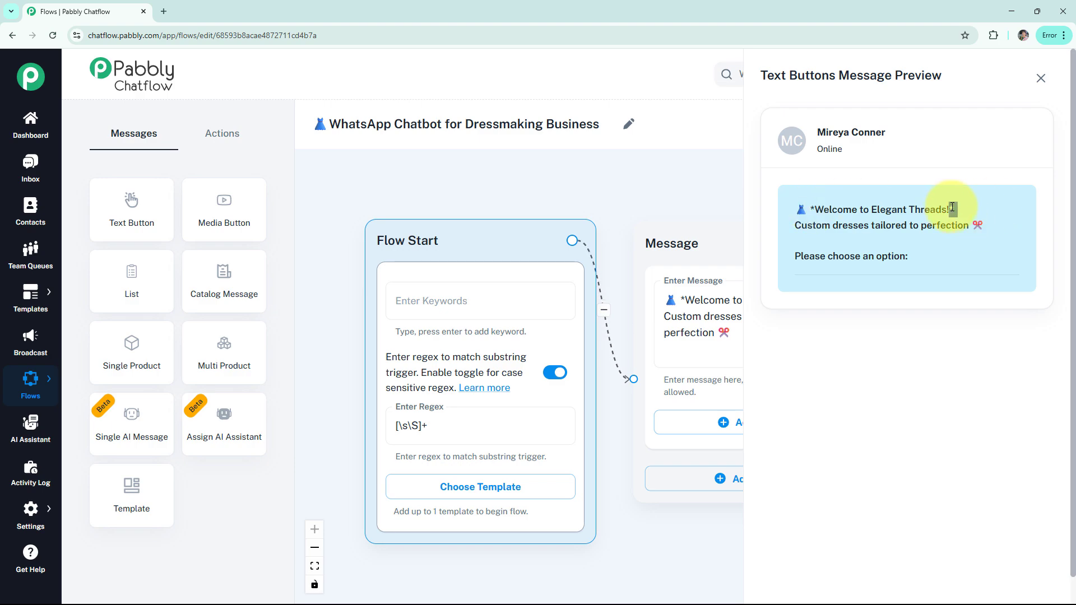
{"action": "left_click", "coordinate": [1040, 79]}
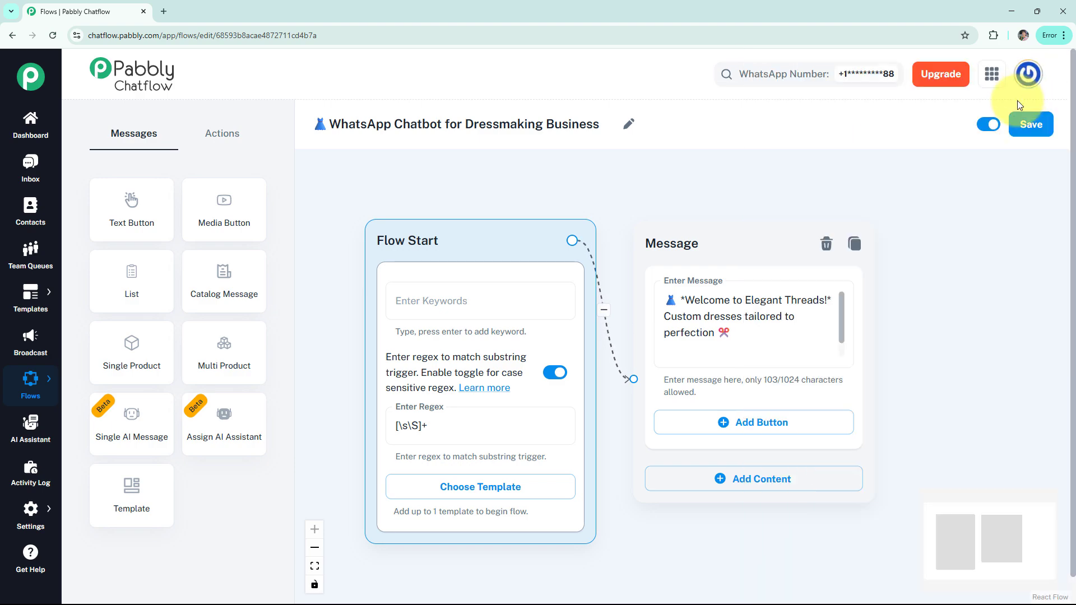
- Add three buttons to the welcome message: "1️⃣ Custom Designs", "2️⃣ Book a Fitting" and "3️⃣ Track My Order"
{"action": "left_click", "coordinate": [740, 421]}
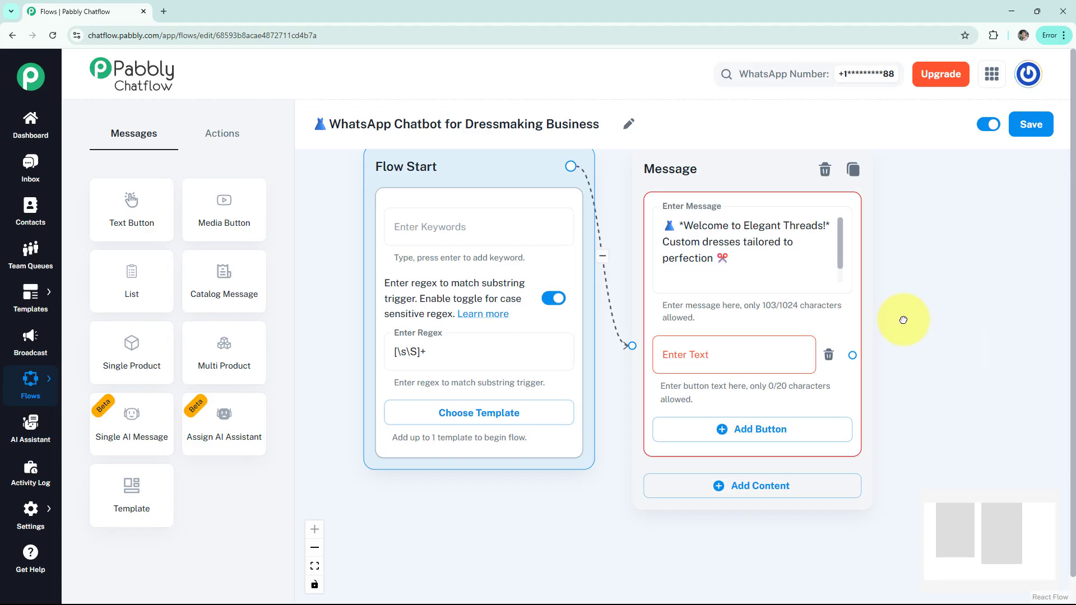
{"action": "scroll", "coordinate": [903, 452], "scroll_direction": "down", "scroll_amount": 3}
{"action": "left_click", "coordinate": [701, 404]}
{"action": "scroll", "coordinate": [916, 411], "scroll_direction": "down", "scroll_amount": 1}
{"action": "left_click", "coordinate": [776, 437]}
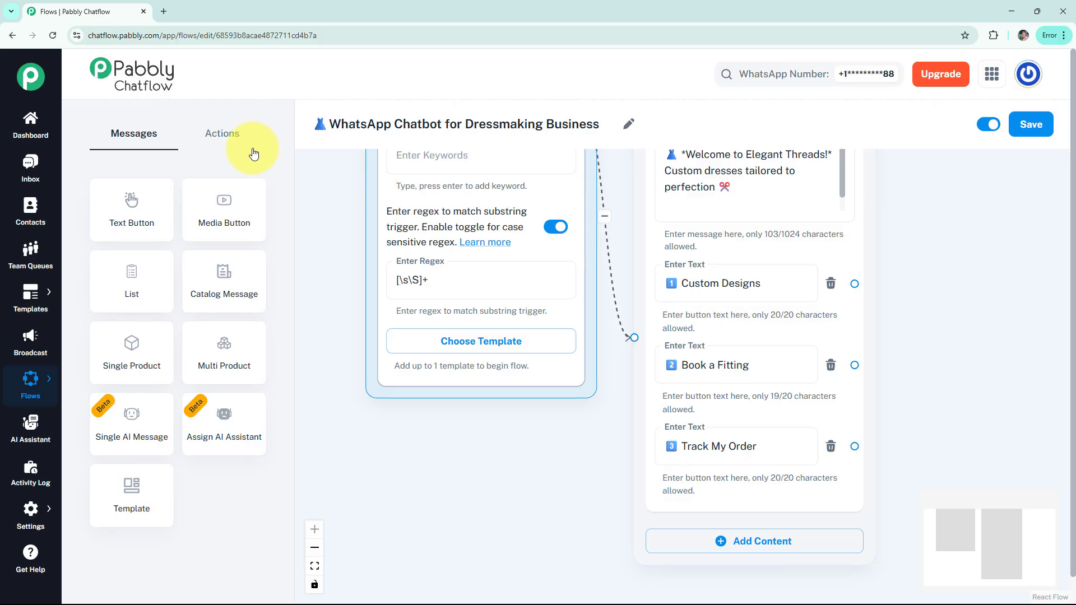
- Add an Ask Question node beside the welcome message reading "🎨 *Custom Design Inquiry* Please share the following: 1️⃣ Type of dress"
{"action": "left_click", "coordinate": [218, 140]}
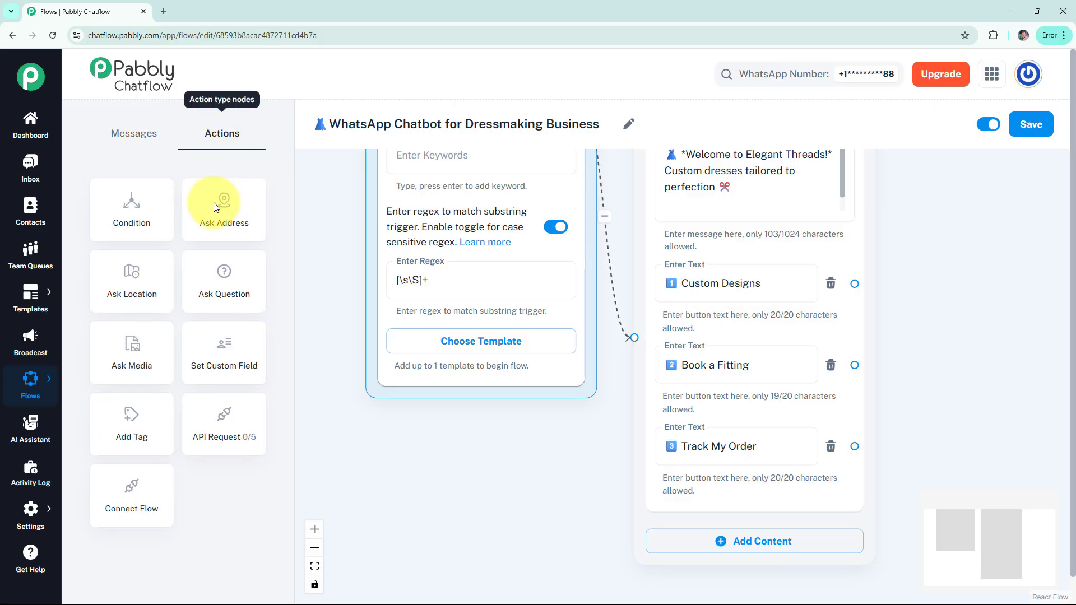
{"action": "left_click", "coordinate": [223, 280]}
{"action": "left_click_drag", "start_coordinate": [637, 227], "coordinate": [752, 291]}
{"action": "left_click_drag", "start_coordinate": [768, 211], "coordinate": [751, 110]}
{"action": "left_click", "coordinate": [754, 281]}
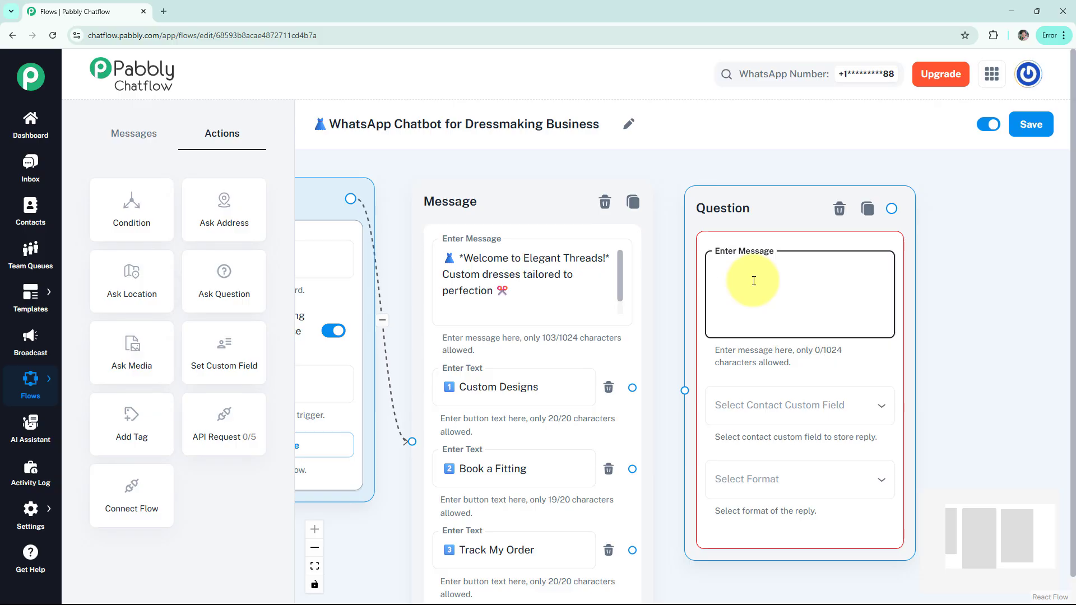
{"action": "key", "text": "ctrl+v"}
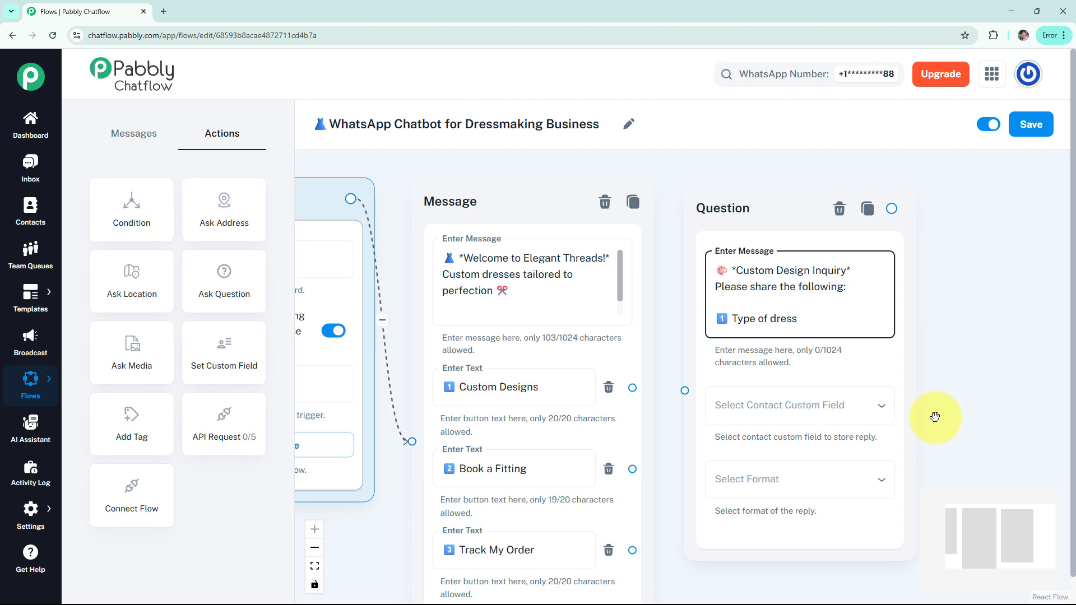
- Store the dress-type reply in the Add custom field with format Any, and link the question to the Custom Designs button
{"action": "left_click", "coordinate": [782, 416]}
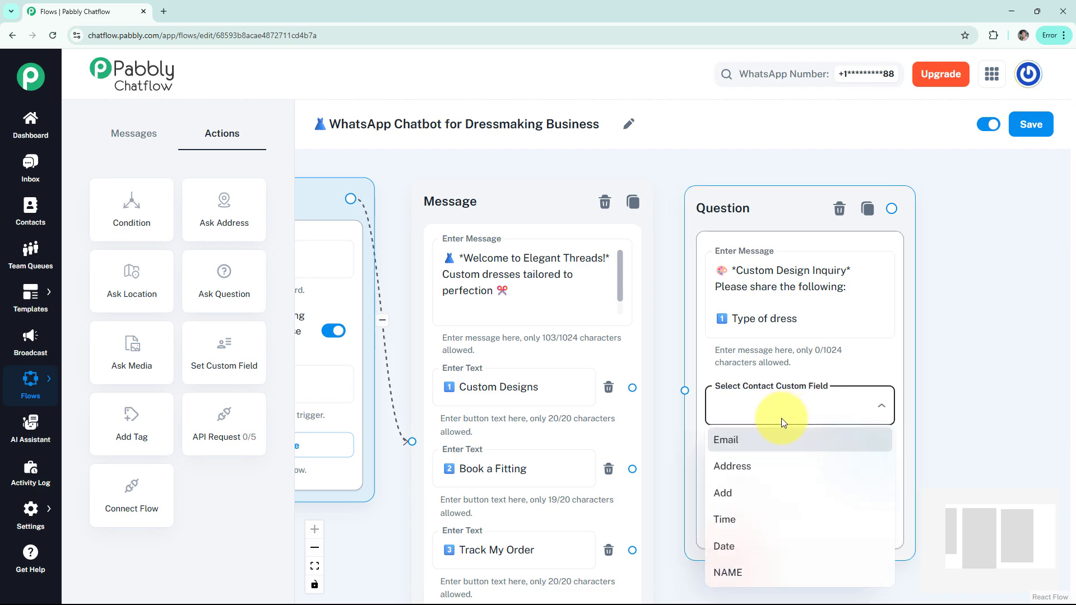
{"action": "left_click", "coordinate": [754, 494]}
{"action": "left_click", "coordinate": [758, 479]}
{"action": "left_click", "coordinate": [751, 420]}
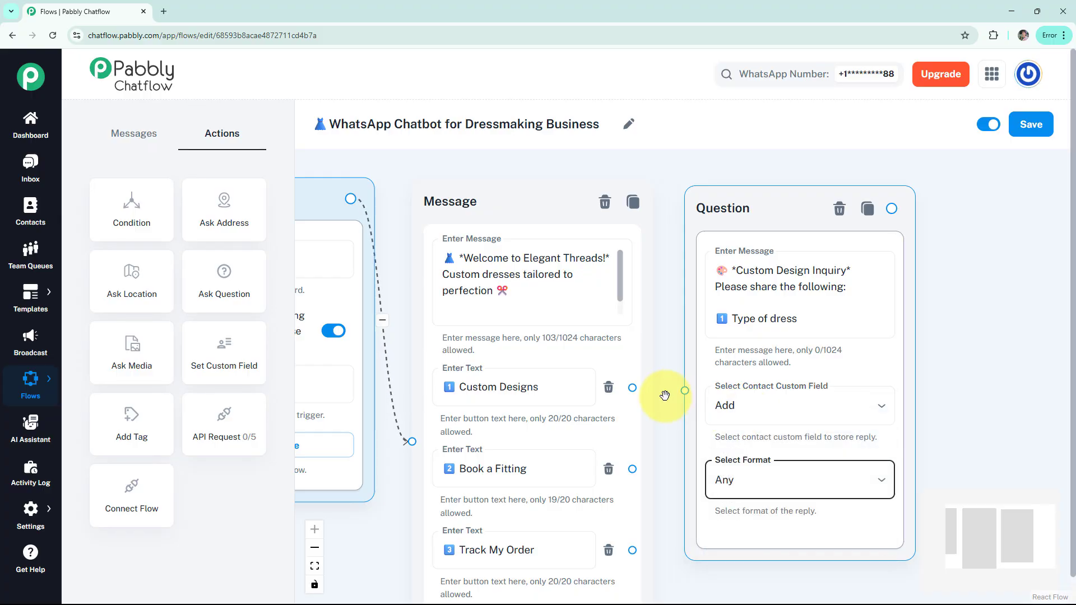
{"action": "left_click_drag", "start_coordinate": [684, 391], "coordinate": [631, 387]}
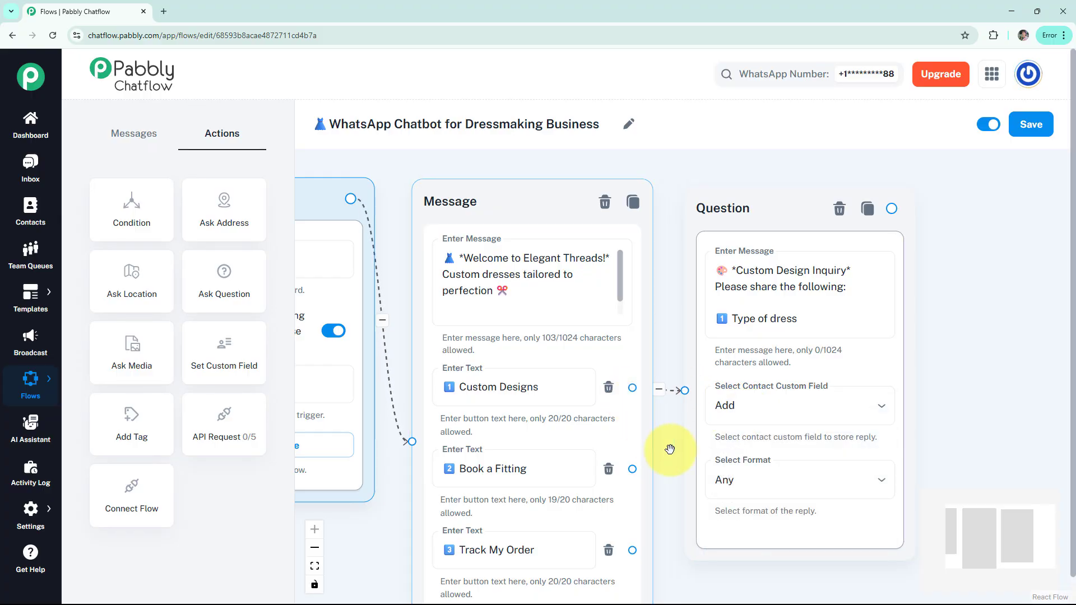
- Add a second question reading "🎨 *Custom Design Inquiry* Please share the following: 2️⃣ Preferred fabric" and link it to the dress-type question
{"action": "left_click_drag", "start_coordinate": [661, 452], "coordinate": [510, 431]}
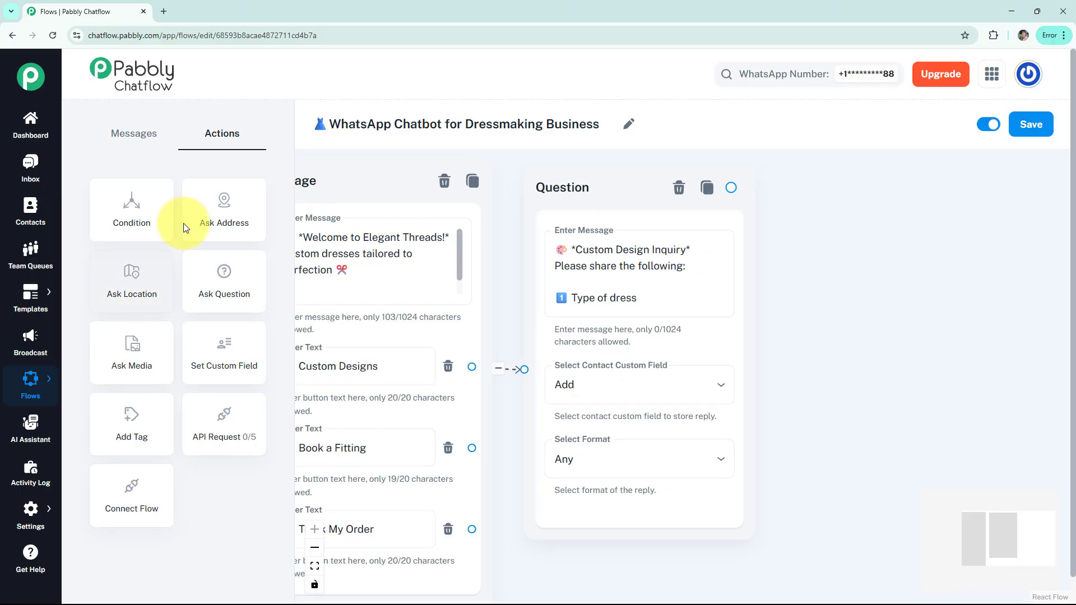
{"action": "left_click_drag", "start_coordinate": [228, 274], "coordinate": [932, 218]}
{"action": "left_click", "coordinate": [883, 258]}
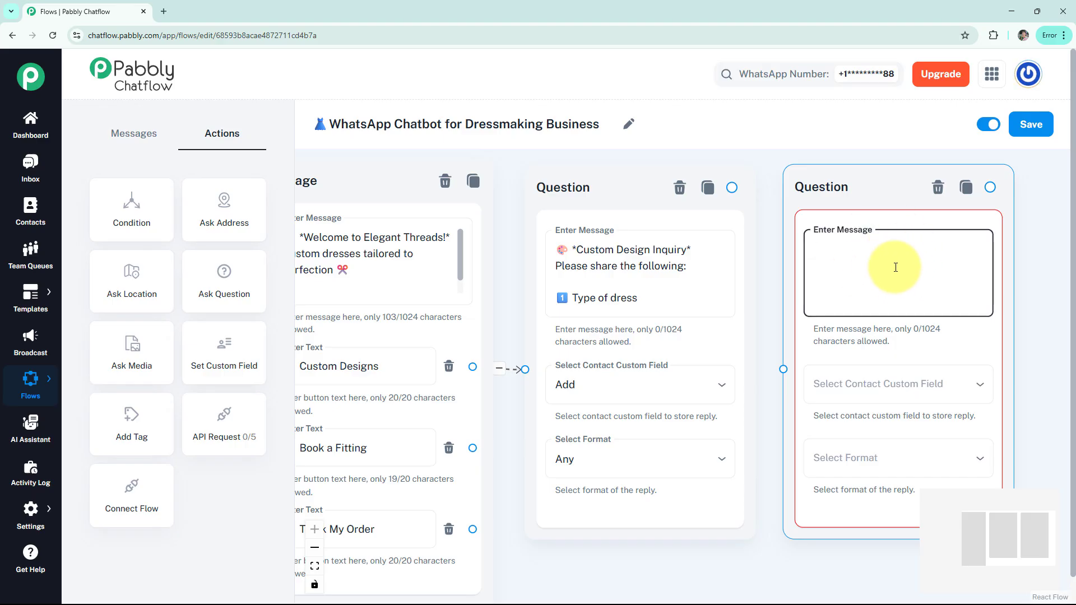
{"action": "key", "text": "ctrl+v"}
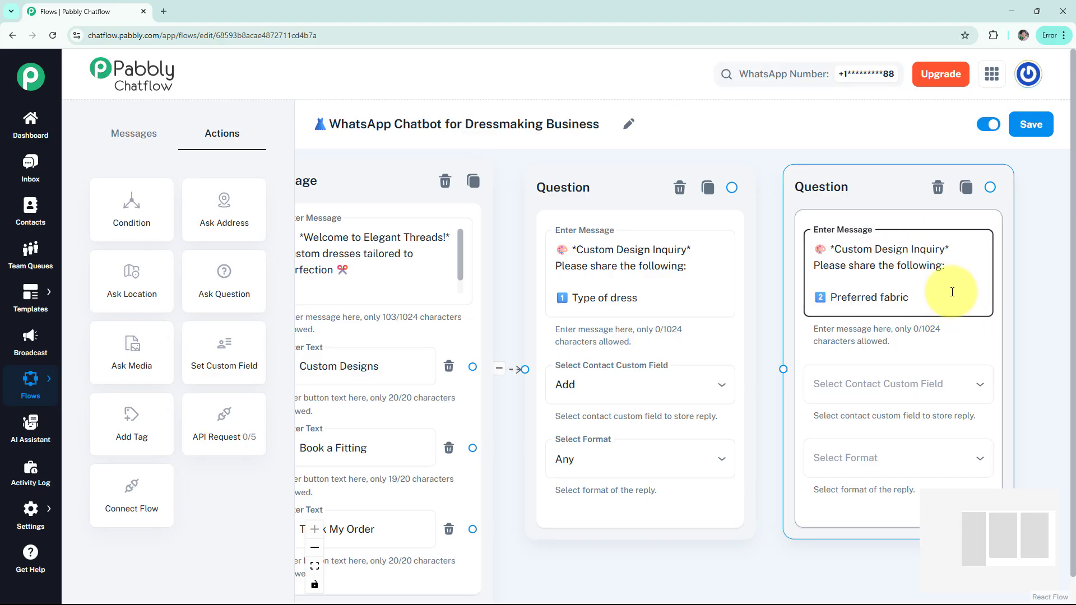
{"action": "left_click_drag", "start_coordinate": [782, 369], "coordinate": [739, 207]}
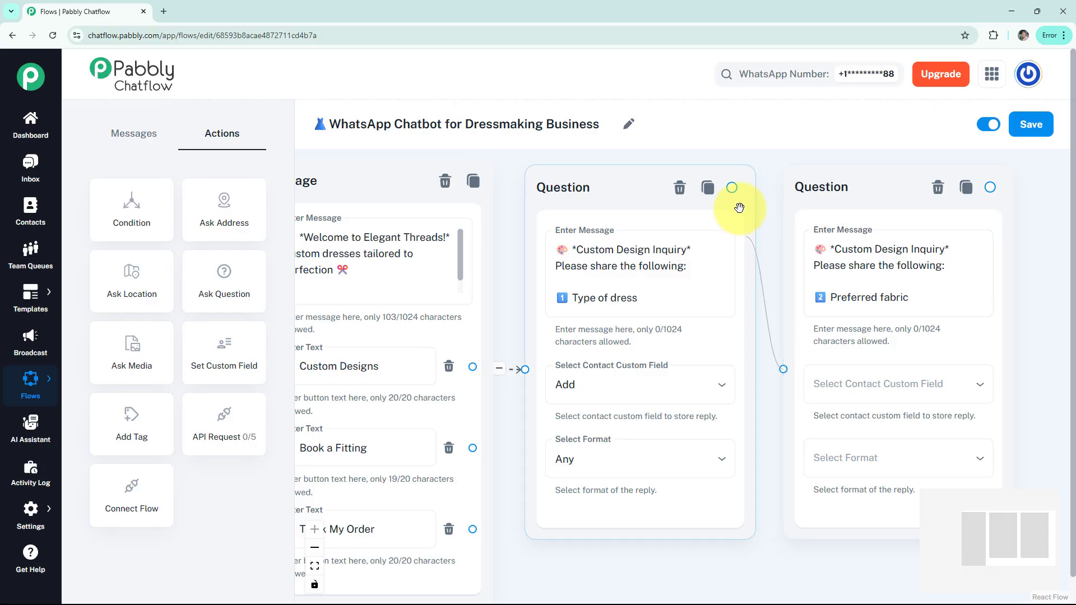
- Store the preferred-fabric reply in the NAME custom field and set its format to Any
{"action": "left_click", "coordinate": [866, 386]}
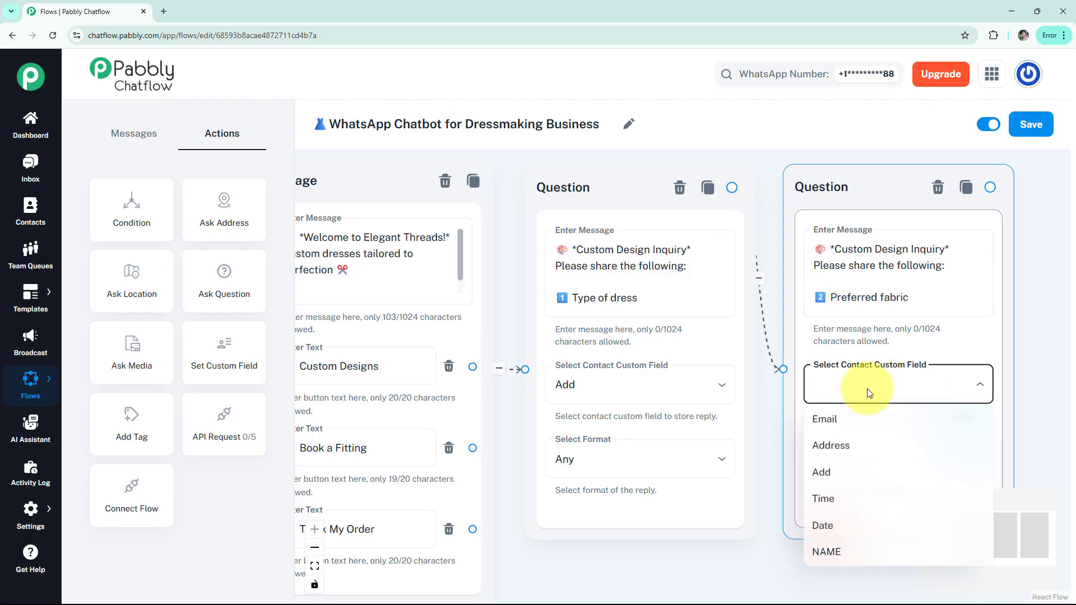
{"action": "left_click", "coordinate": [826, 551]}
{"action": "left_click", "coordinate": [854, 486]}
{"action": "left_click", "coordinate": [860, 426]}
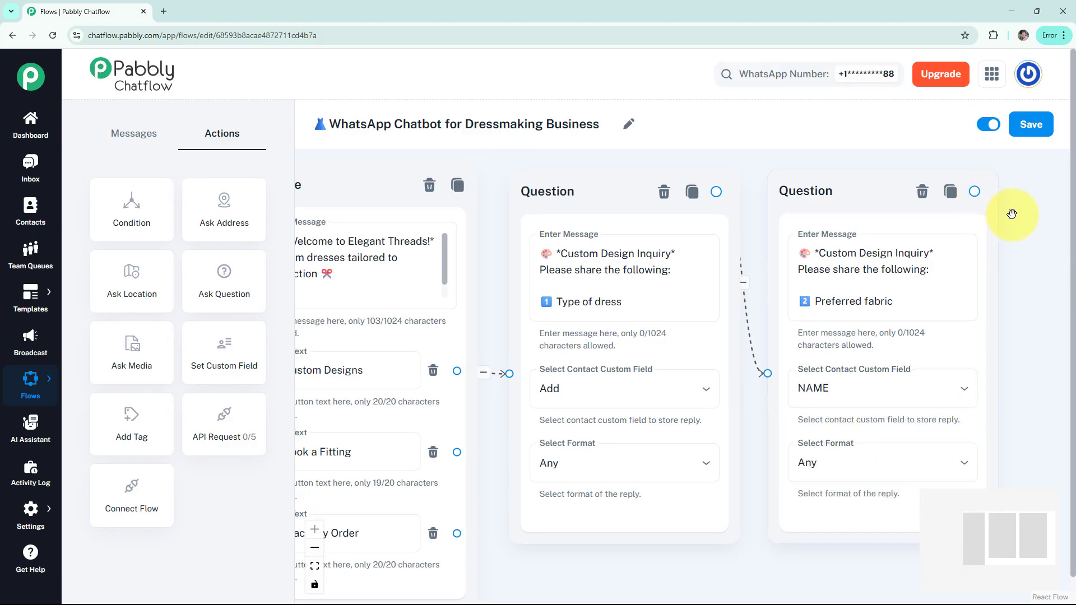
- Add an Ask Media node linked to the preferred-fabric question, with the message "*Please share a reference image:*"
{"action": "left_click_drag", "start_coordinate": [1011, 214], "coordinate": [996, 216]}
{"action": "left_click_drag", "start_coordinate": [137, 357], "coordinate": [984, 211]}
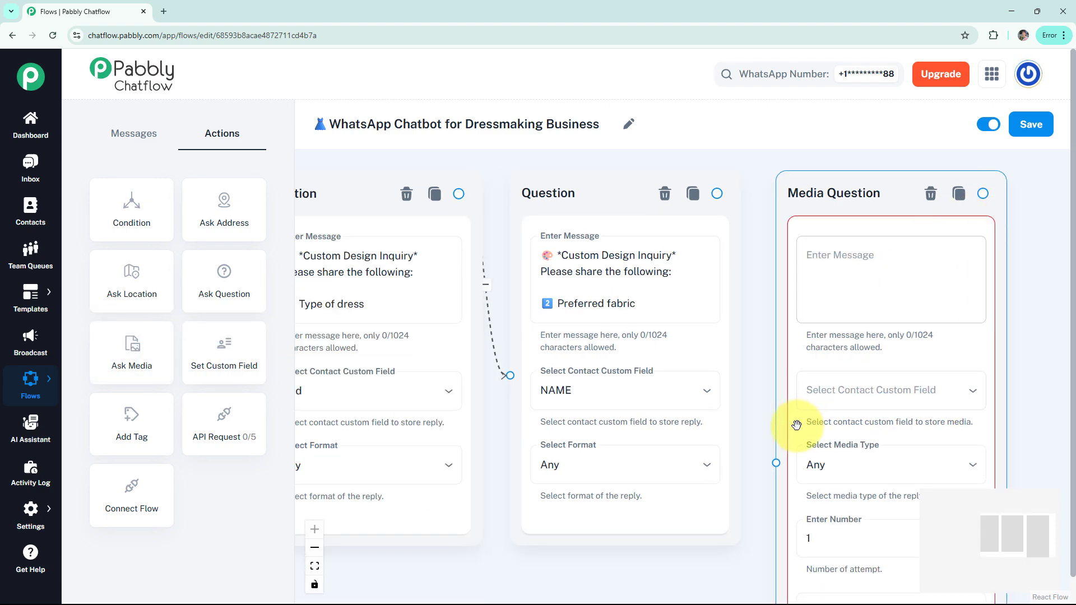
{"action": "left_click_drag", "start_coordinate": [775, 463], "coordinate": [721, 209]}
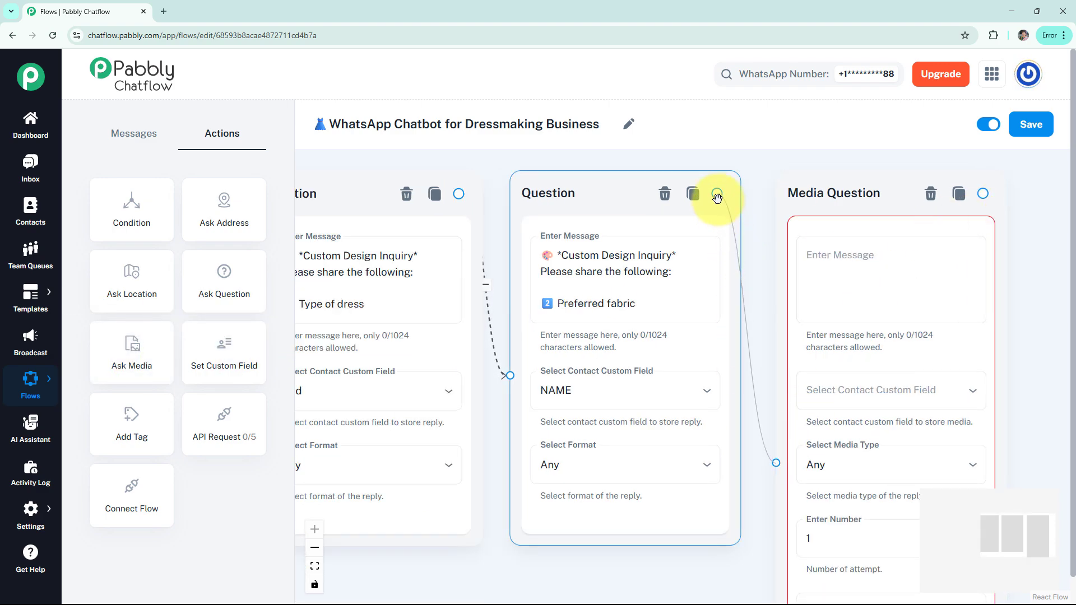
{"action": "left_click", "coordinate": [943, 269]}
{"action": "type", "text": "*Please share a reference image:*"}
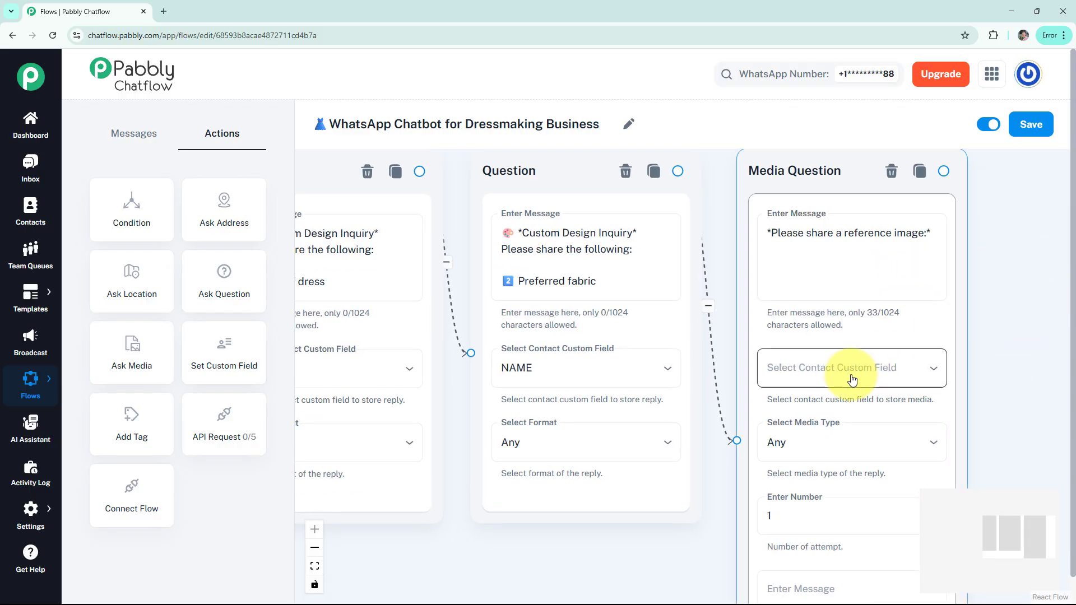
- Set the media question's media type to Image and its number of attempts to 3
{"action": "scroll", "coordinate": [999, 408], "scroll_direction": "down", "scroll_amount": 2}
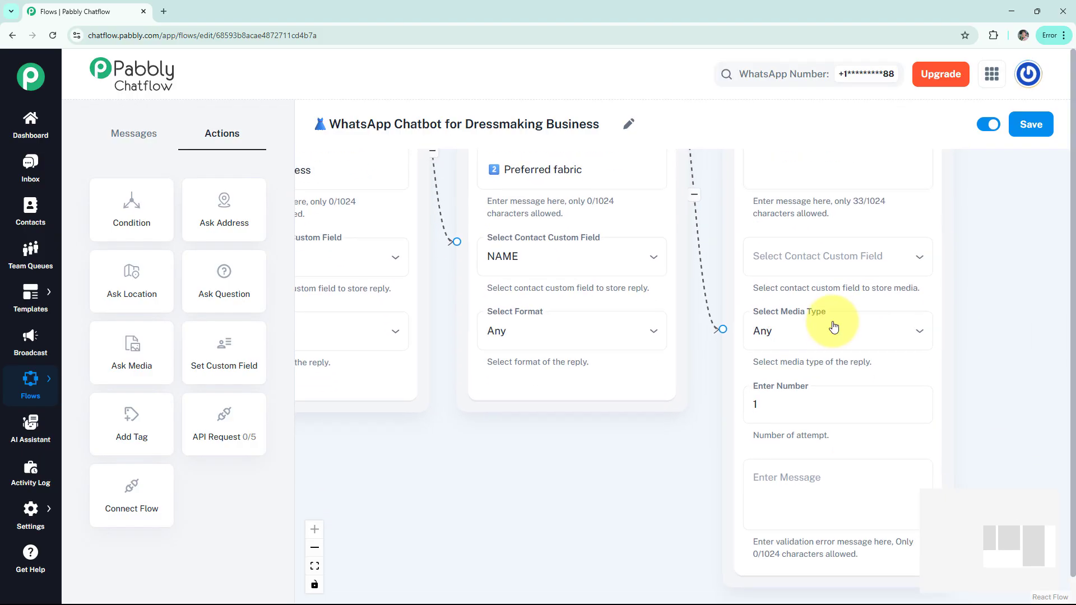
{"action": "left_click", "coordinate": [821, 330]}
{"action": "left_click", "coordinate": [783, 392]}
{"action": "left_click", "coordinate": [784, 402]}
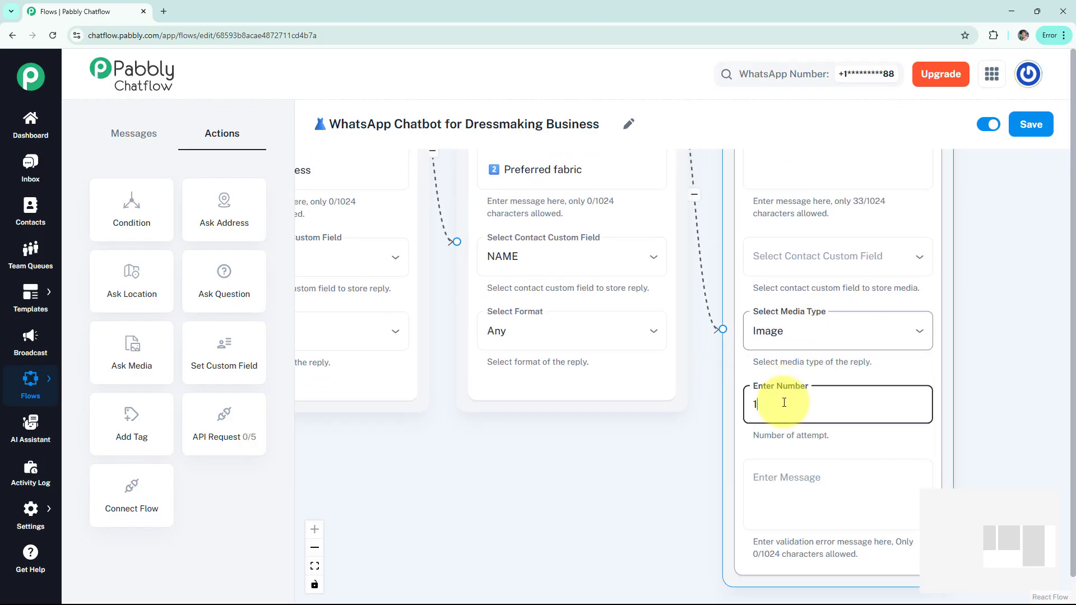
{"action": "key", "text": "BackSpace"}
{"action": "type", "text": "3"}
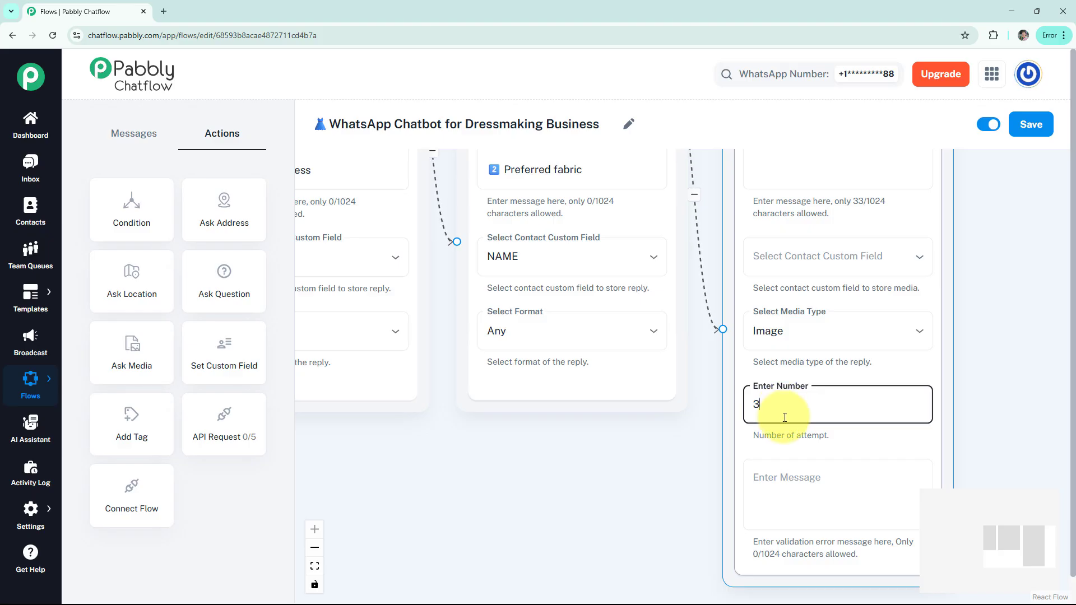
- Connect a text message to the media question reading "👗We have receive your preferences, we will get back with ideas and a quote!" and preview it
{"action": "scroll", "coordinate": [702, 461], "scroll_direction": "down", "scroll_amount": 2}
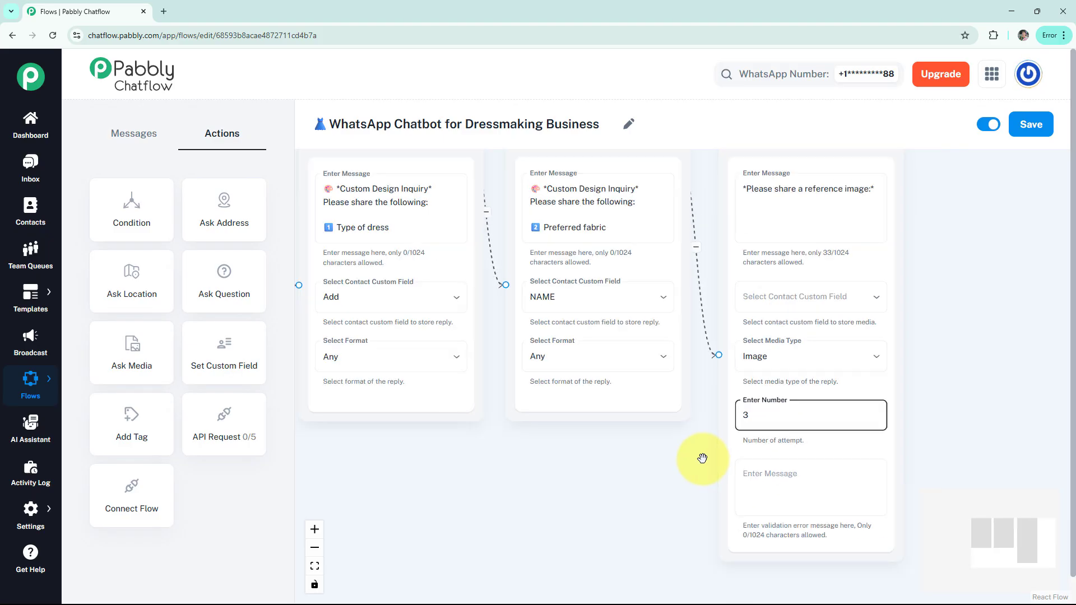
{"action": "left_click_drag", "start_coordinate": [684, 474], "coordinate": [720, 481]}
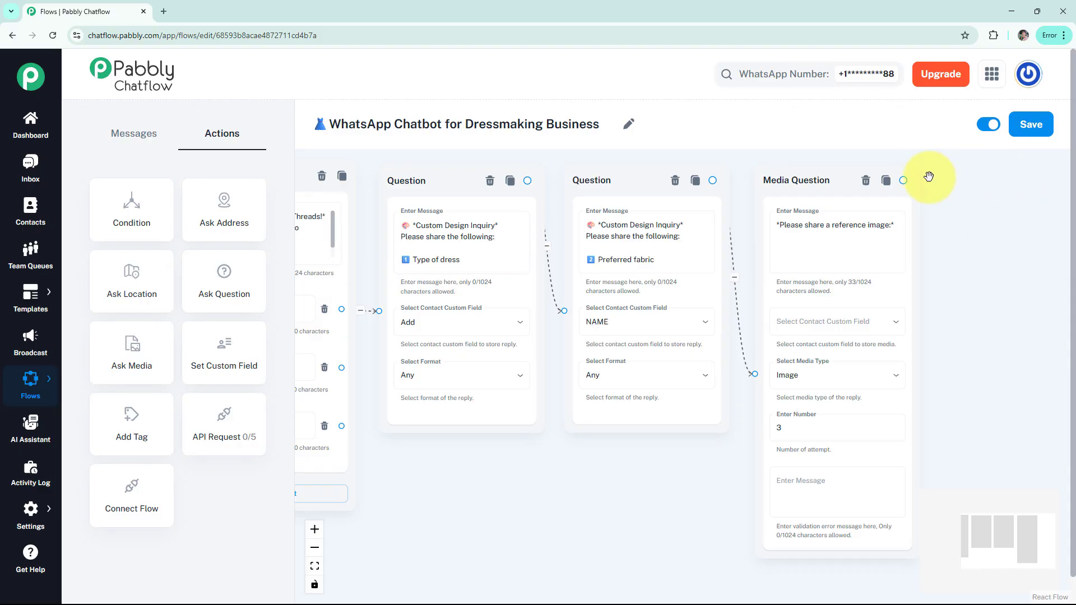
{"action": "left_click_drag", "start_coordinate": [902, 180], "coordinate": [867, 215]}
{"action": "left_click", "coordinate": [1002, 211]}
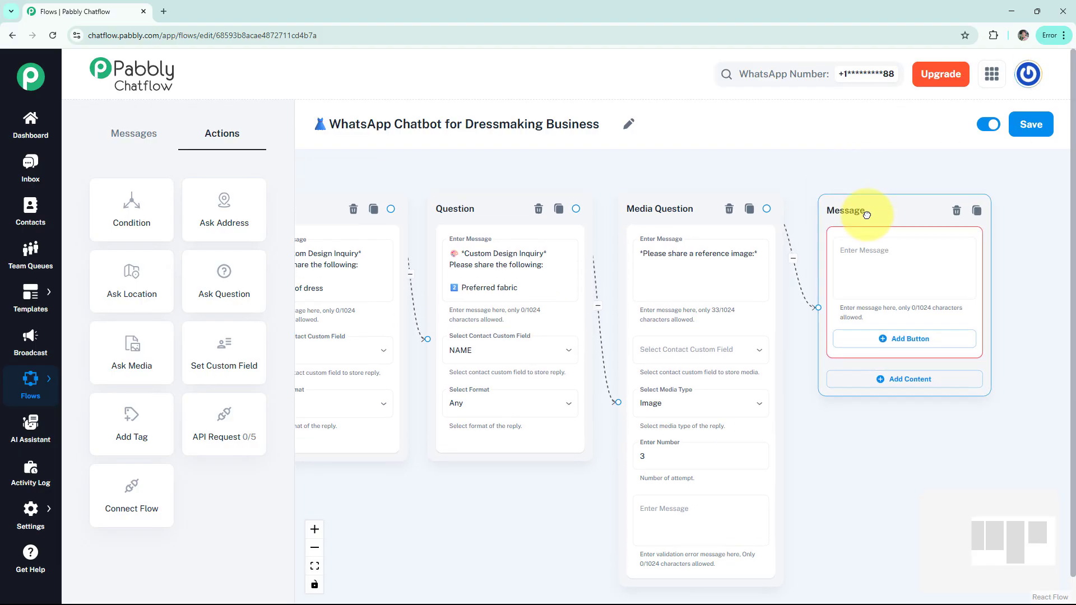
{"action": "left_click", "coordinate": [871, 255]}
{"action": "type", "text": "👗 We have receive your preferences, we will get back with ideas and a quote!"}
{"action": "left_click", "coordinate": [993, 275]}
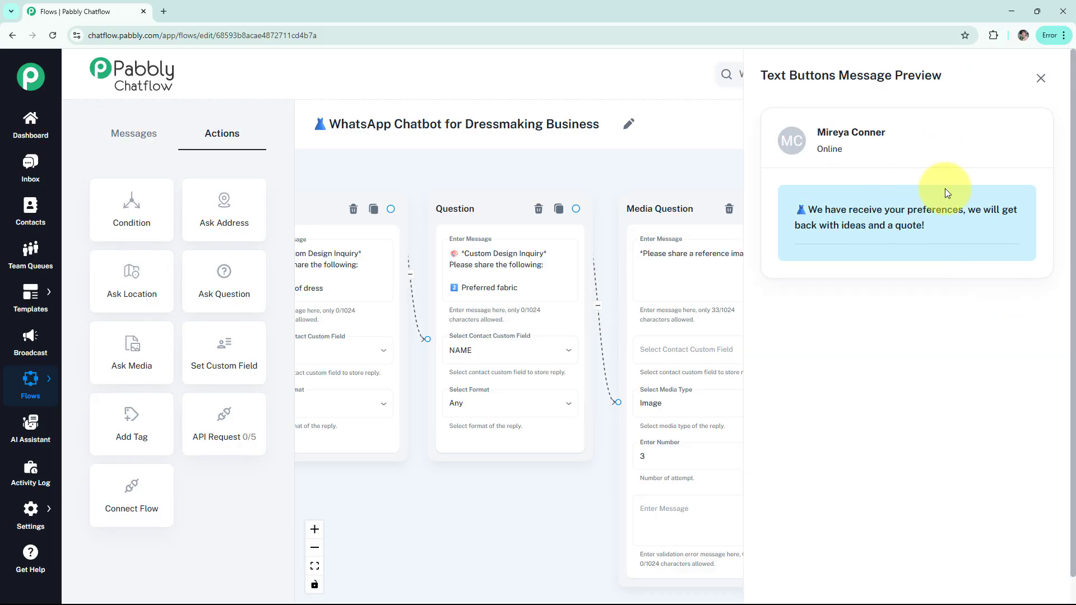
{"action": "left_click", "coordinate": [1040, 78]}
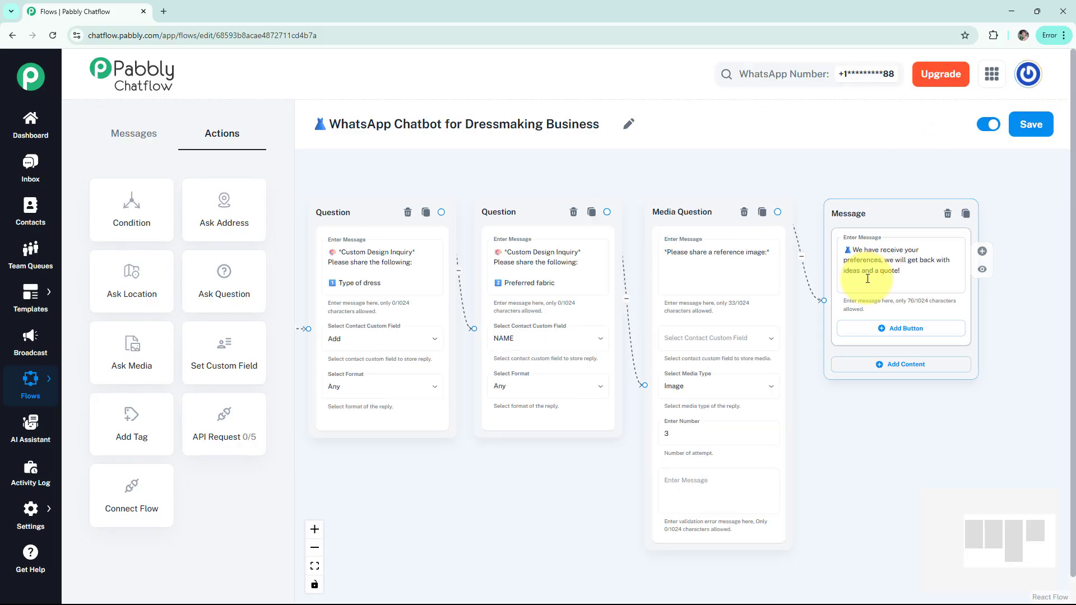
- Add a question reading "*Let's Book Your Fitting* Please reply with: 1️⃣ Preferred Date" and link it to the Book a Fitting button
{"action": "scroll", "coordinate": [463, 420], "scroll_direction": "down", "scroll_amount": 2}
{"action": "left_click_drag", "start_coordinate": [432, 464], "coordinate": [560, 410]}
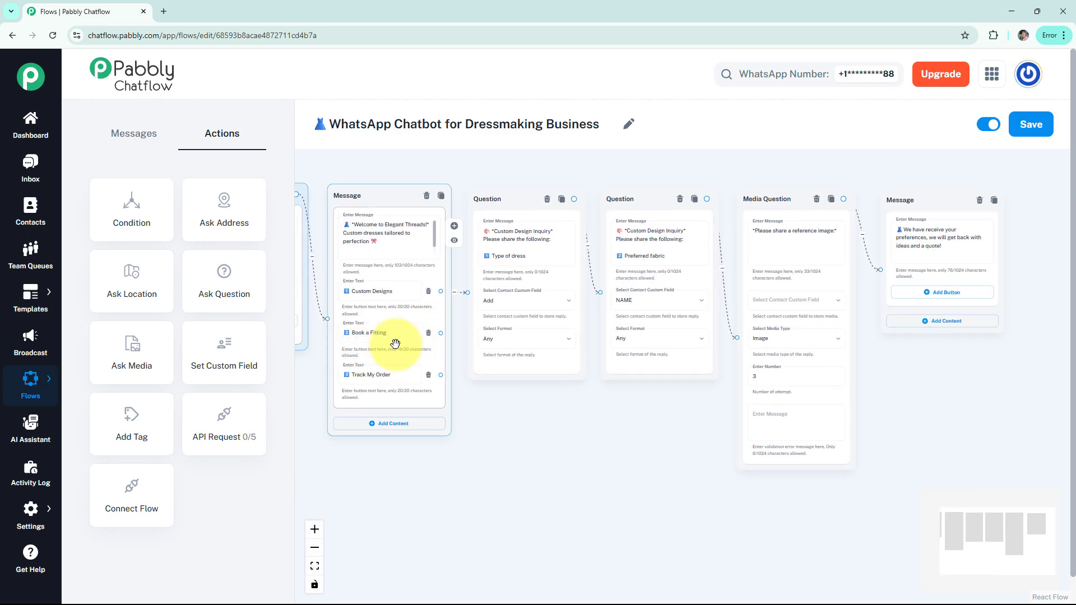
{"action": "left_click_drag", "start_coordinate": [232, 285], "coordinate": [521, 408]}
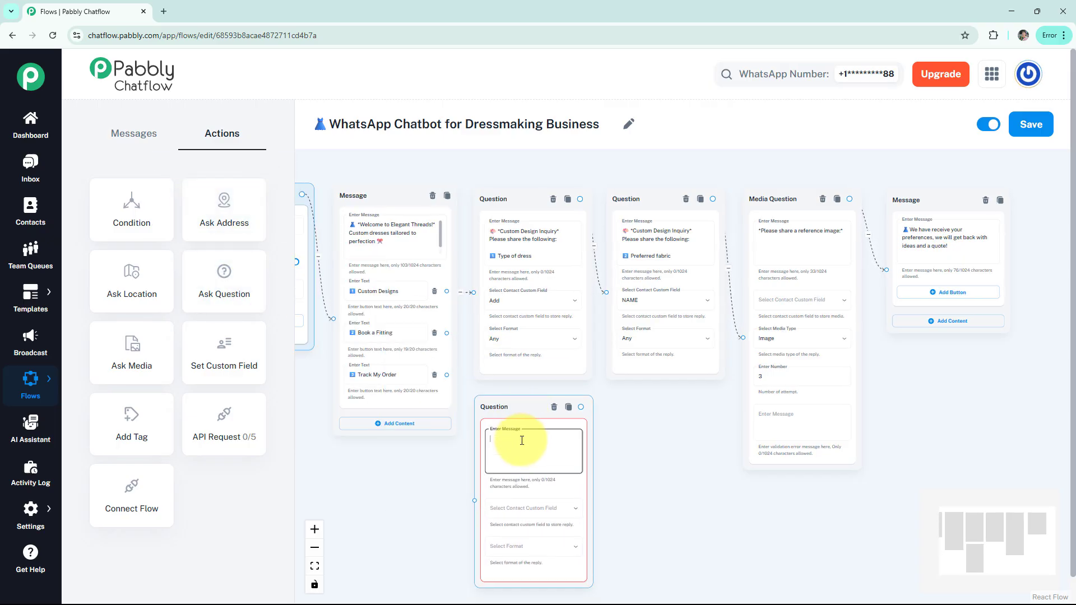
{"action": "type", "text": "🗓 *Let's Book Your Fitting* Please reply with: 1️⃣ Preferred Date"}
{"action": "left_click_drag", "start_coordinate": [474, 499], "coordinate": [445, 335]}
- Store the preferred-date question's reply in the Date contact custom field and set its reply format to Any
{"action": "left_click", "coordinate": [527, 509]}
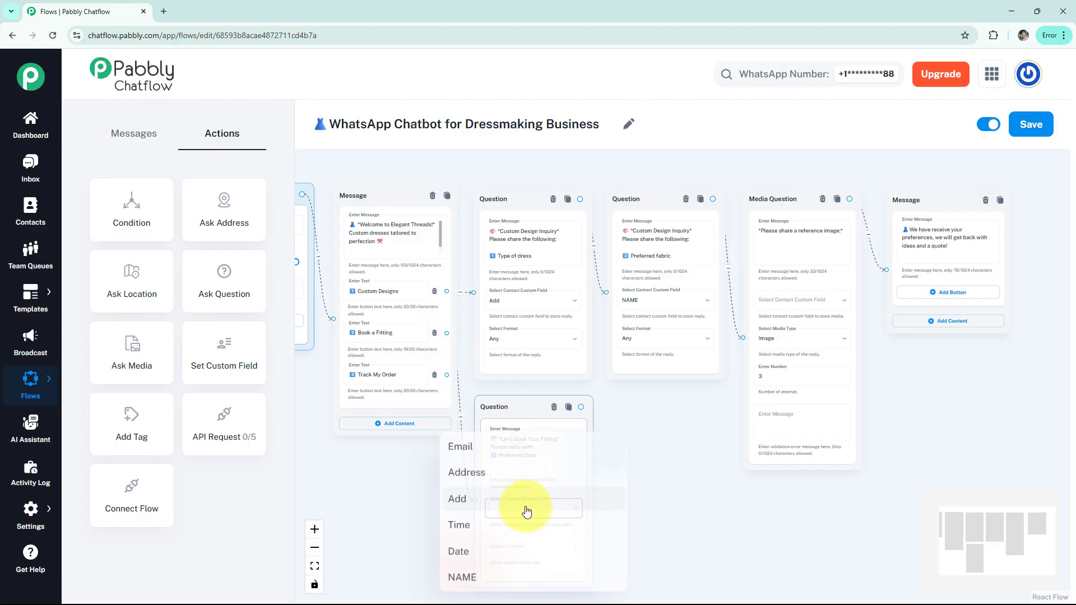
{"action": "left_click", "coordinate": [488, 549]}
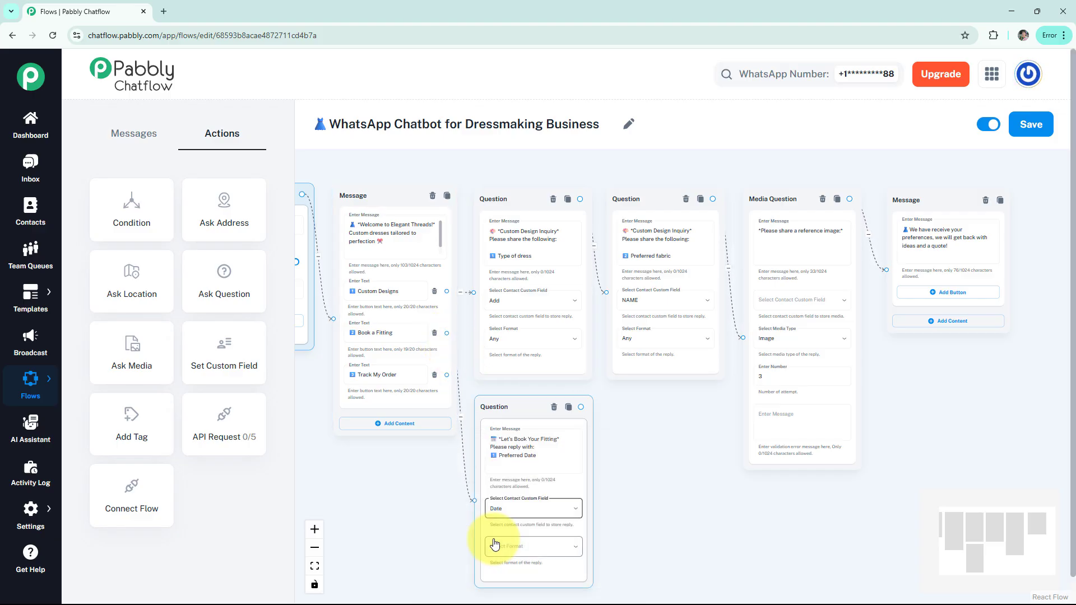
{"action": "left_click", "coordinate": [492, 545]}
{"action": "left_click", "coordinate": [525, 419]}
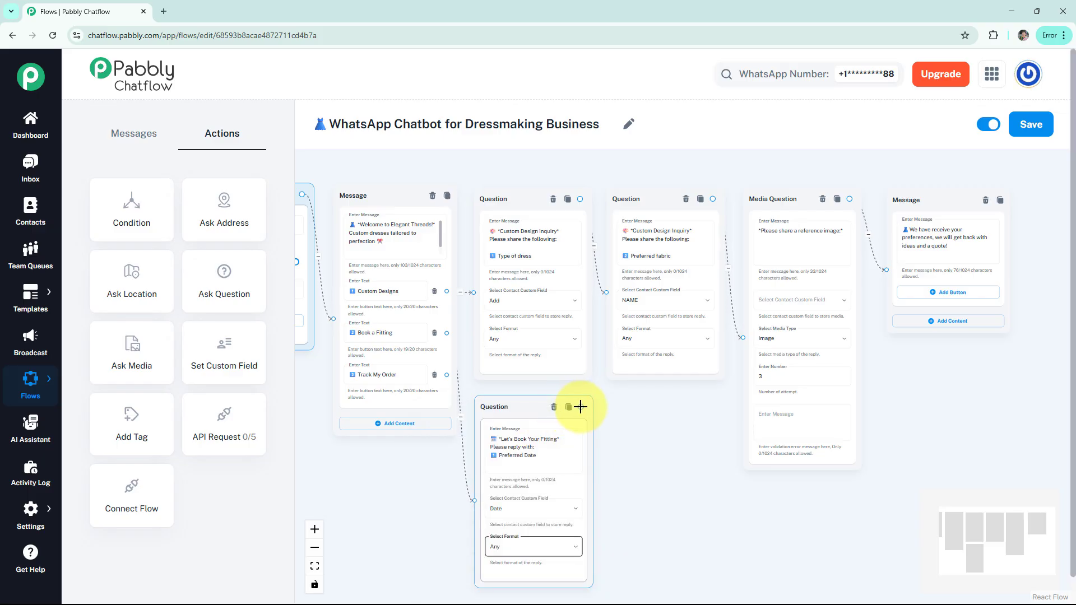
- Connect a text message to the preferred-date question reading "👗We have receive your booking on *$Date.* We will get back to you soon!" and preview it
{"action": "left_click_drag", "start_coordinate": [580, 407], "coordinate": [630, 425]}
{"action": "left_click", "coordinate": [632, 437]}
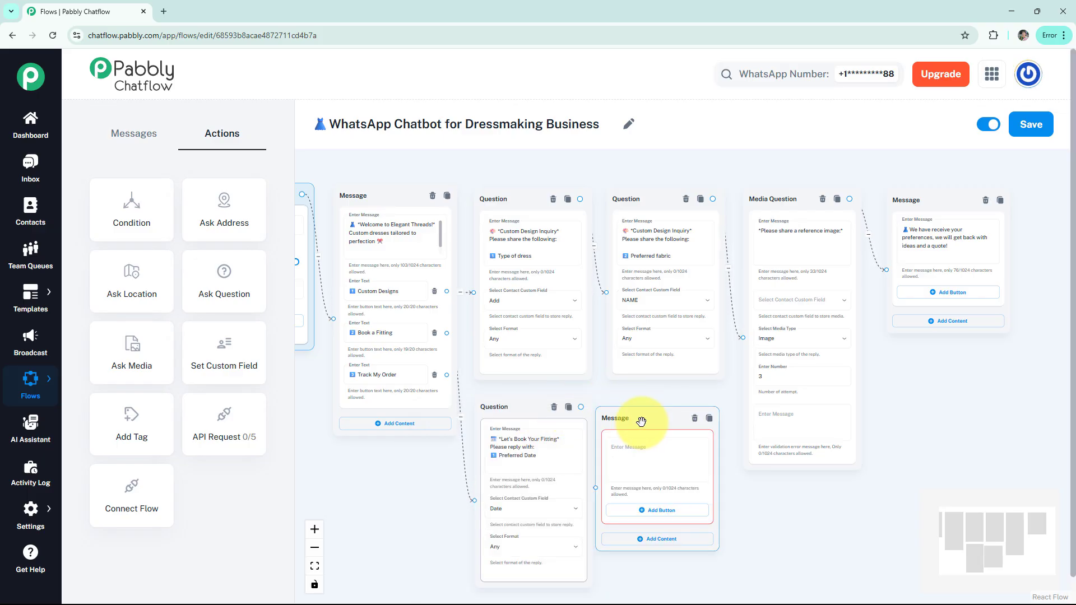
{"action": "left_click", "coordinate": [651, 441]}
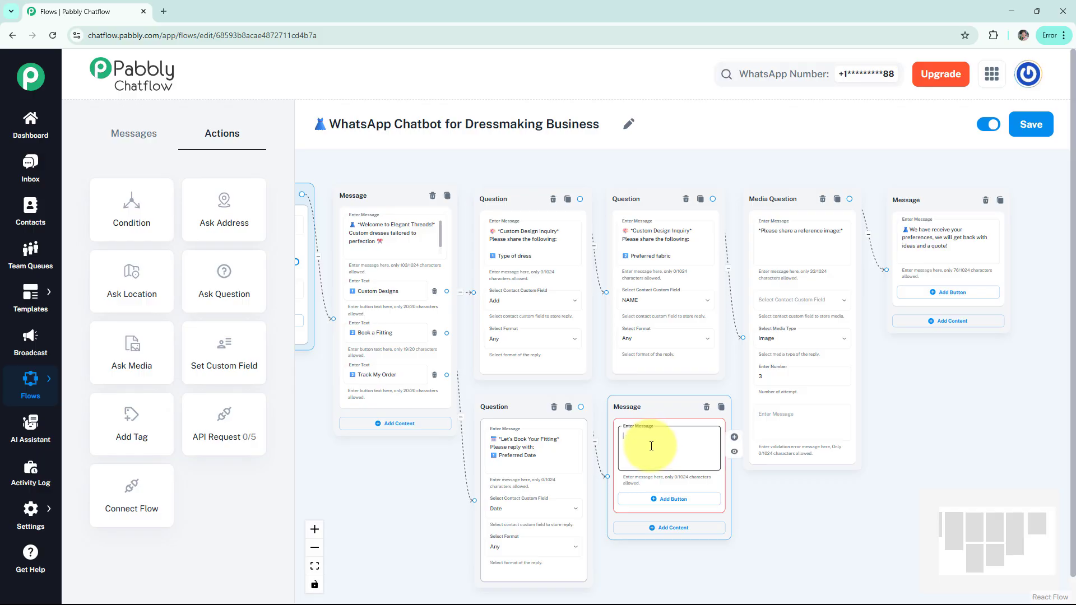
{"action": "type", "text": "👗 We have receive your booking on *$Date.* We will get back to you soon!"}
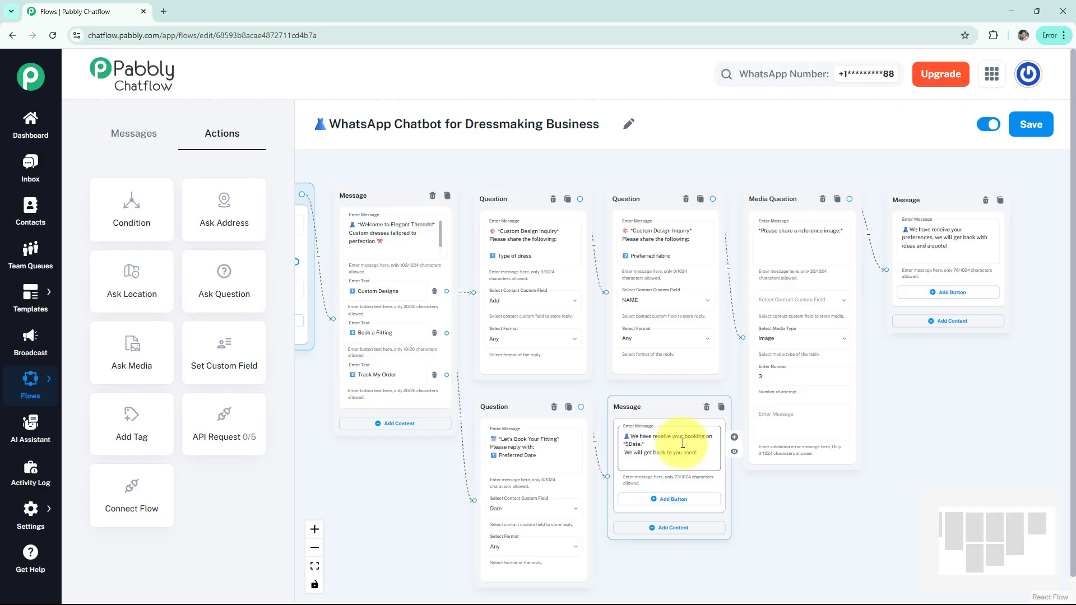
{"action": "left_click", "coordinate": [734, 451]}
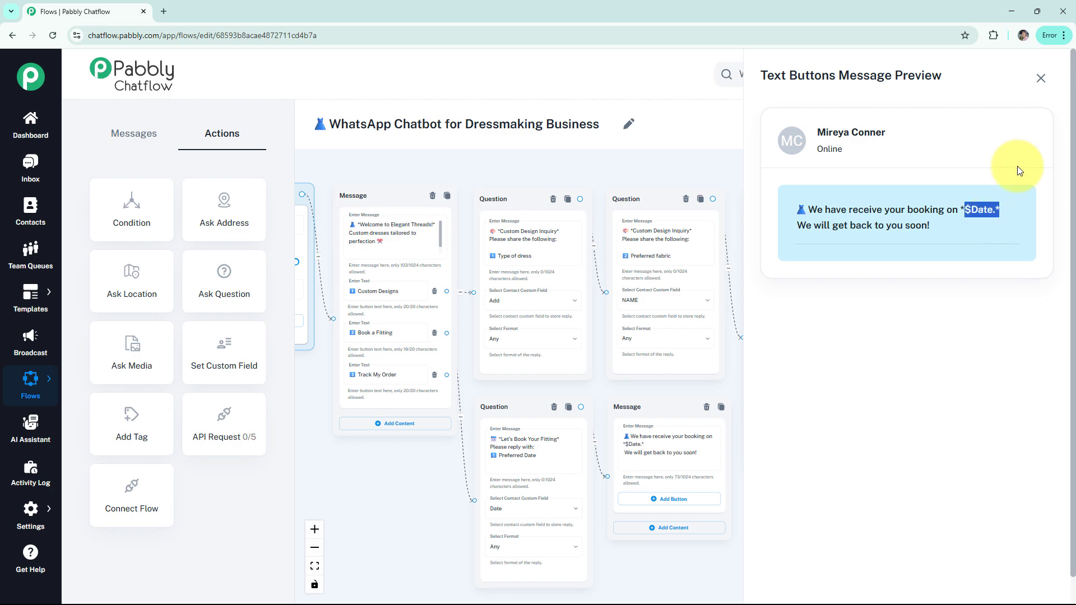
{"action": "left_click", "coordinate": [1040, 79]}
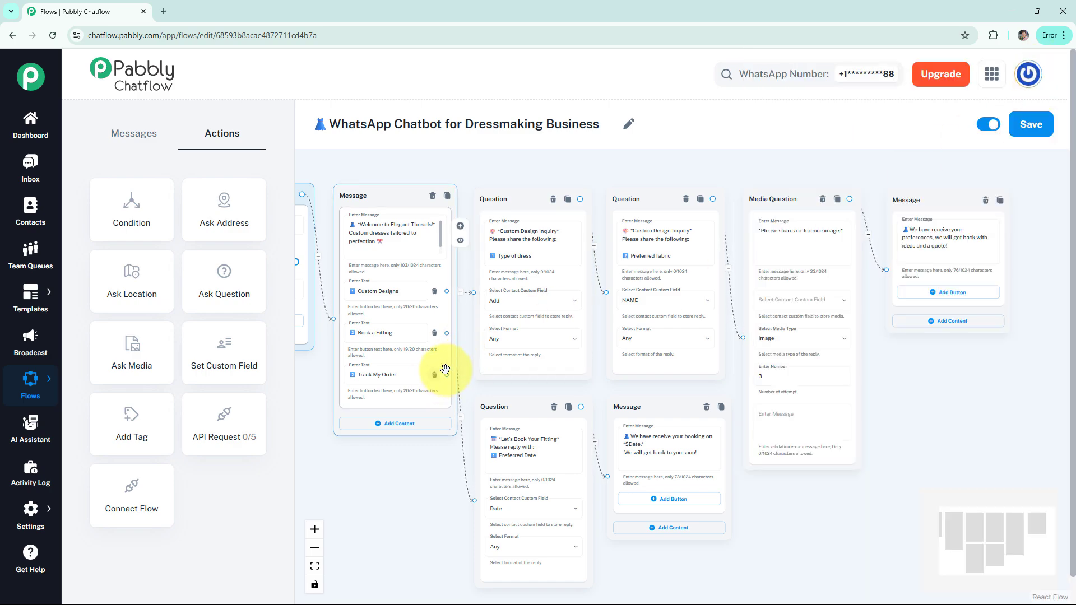
{"action": "left_click_drag", "start_coordinate": [446, 375], "coordinate": [889, 375]}
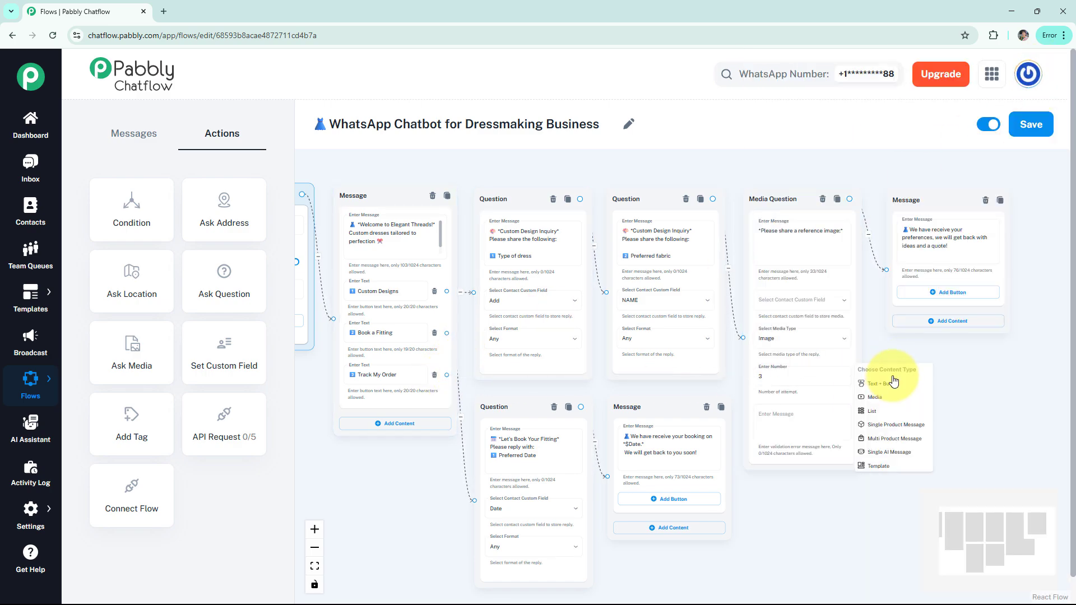
{"action": "left_click", "coordinate": [905, 378]}
{"action": "left_click_drag", "start_coordinate": [1008, 354], "coordinate": [907, 357]}
{"action": "left_click_drag", "start_coordinate": [830, 373], "coordinate": [867, 363]}
{"action": "left_click", "coordinate": [833, 396]}
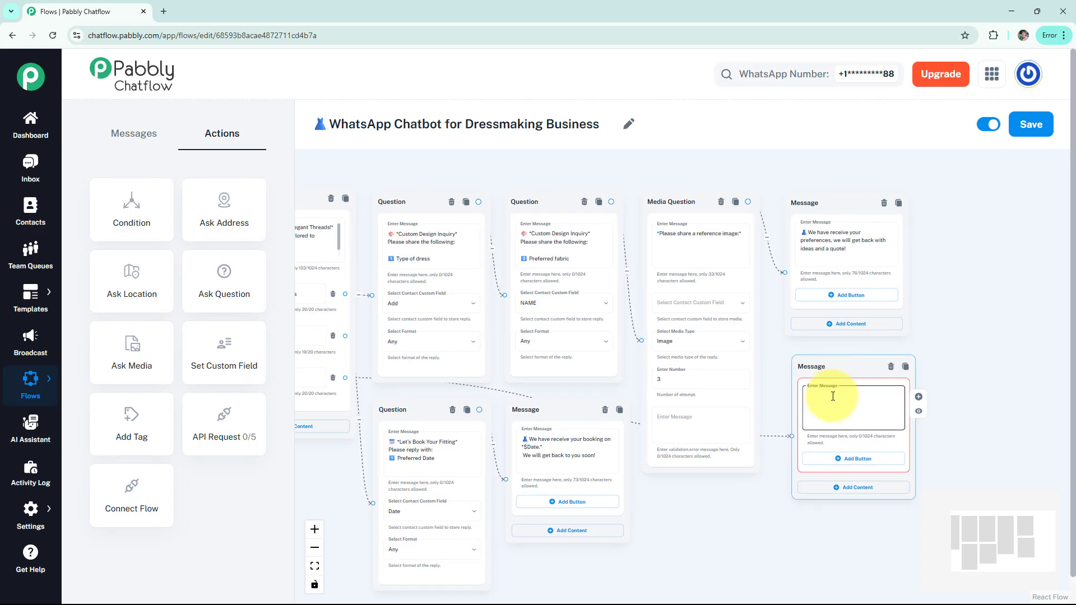
{"action": "type", "text": "📦 *Track Your Order* Track here: [🔗 Order Status] (https://example.com/track-order)"}
{"action": "left_click", "coordinate": [918, 410]}
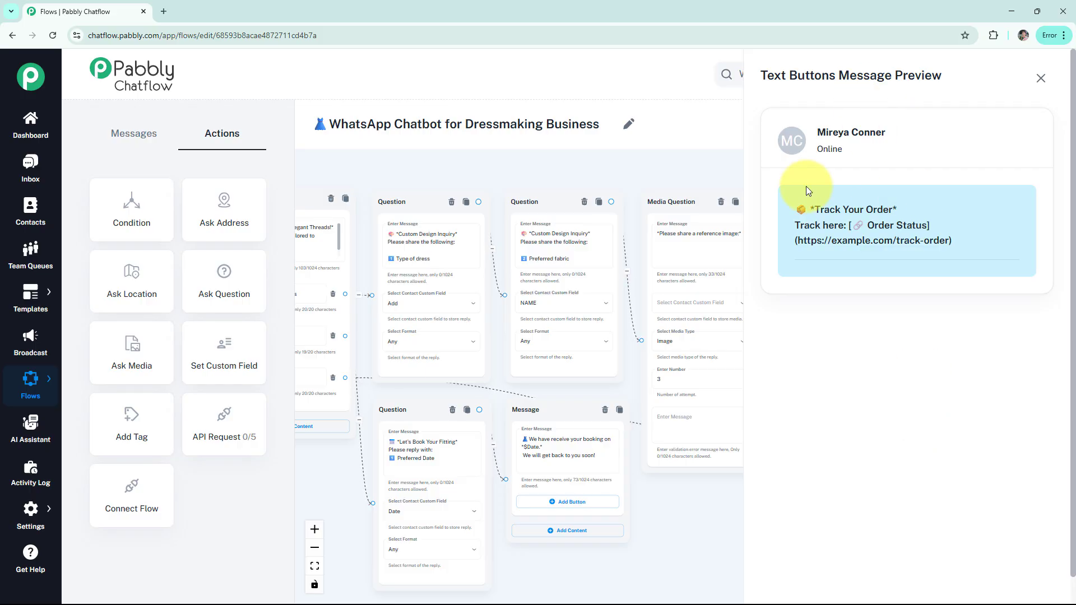
{"action": "left_click", "coordinate": [1041, 78]}
- Review the complete dressmaking chatbot flow and save it
{"action": "scroll", "coordinate": [960, 228], "scroll_direction": "down", "scroll_amount": 2}
{"action": "left_click_drag", "start_coordinate": [960, 228], "coordinate": [1065, 252]}
{"action": "scroll", "coordinate": [1008, 249], "scroll_direction": "up", "scroll_amount": 1}
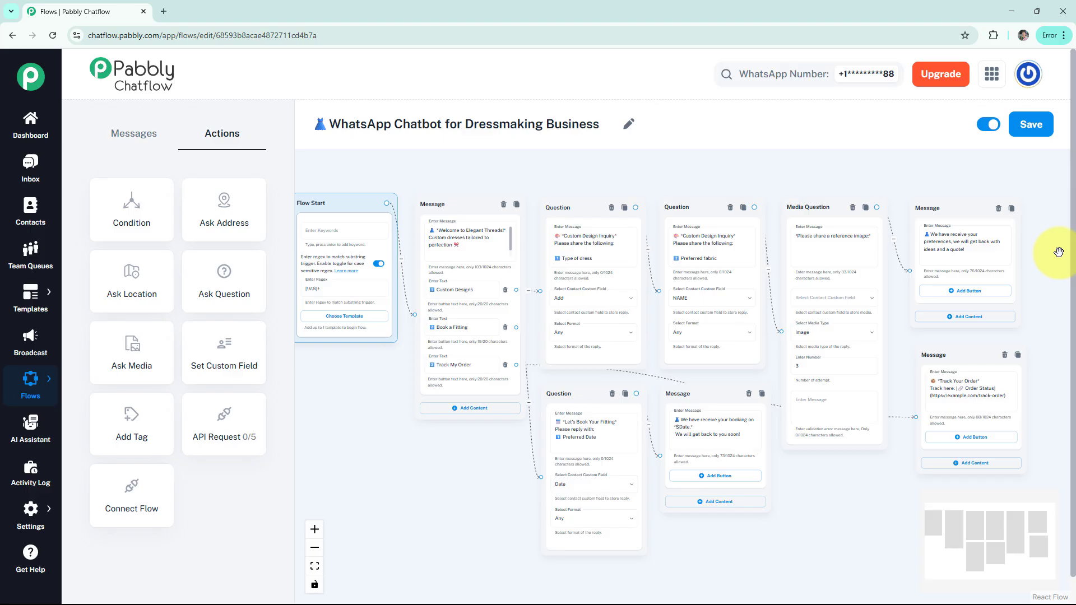
{"action": "left_click", "coordinate": [1031, 125]}
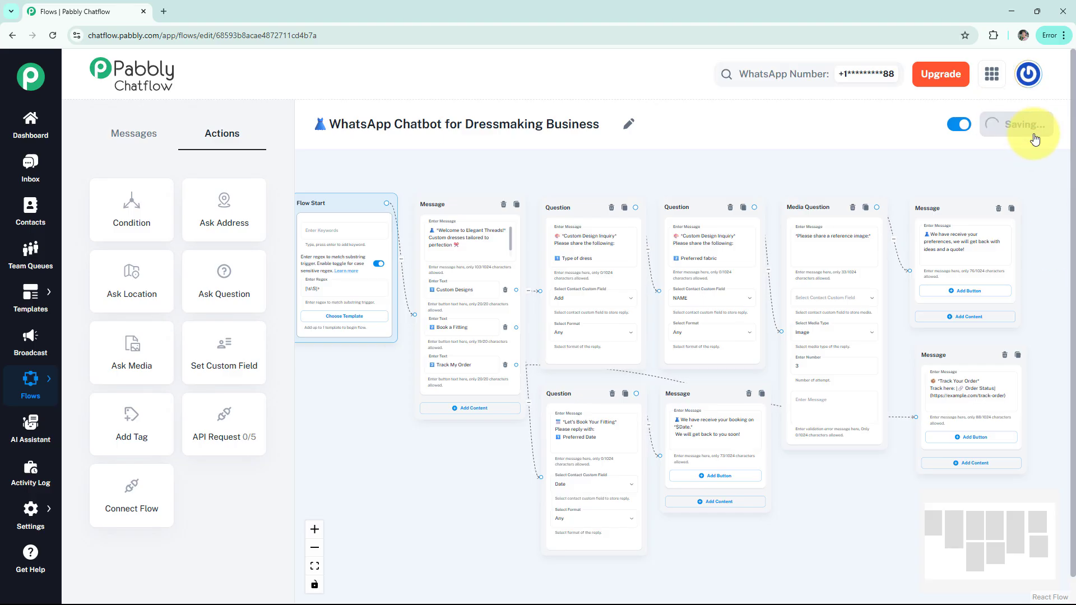